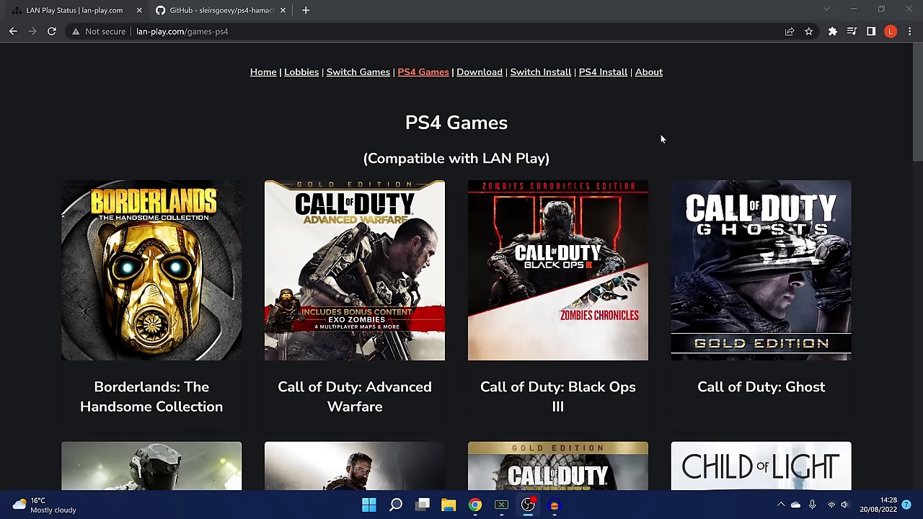
Look through the list of PS4 games compatible with LAN Play on lan-play.com
click(920, 57)
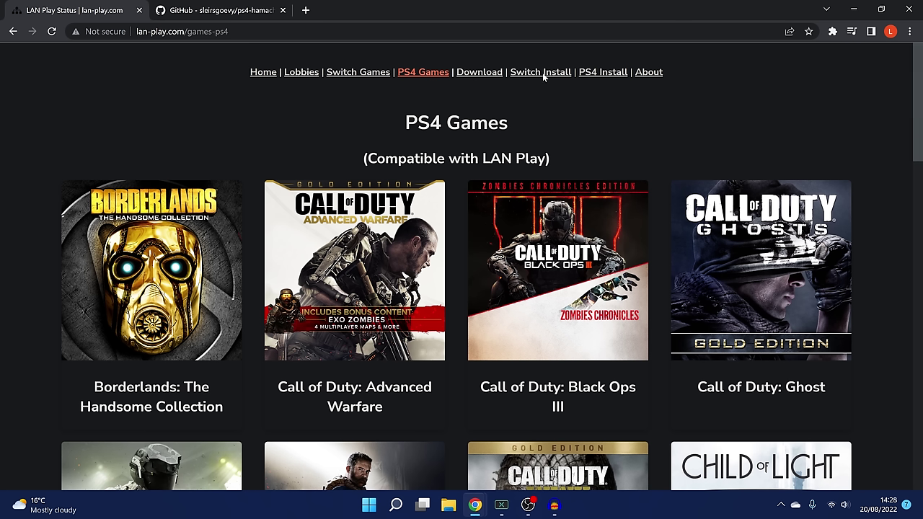
scroll(914, 88, down, 2)
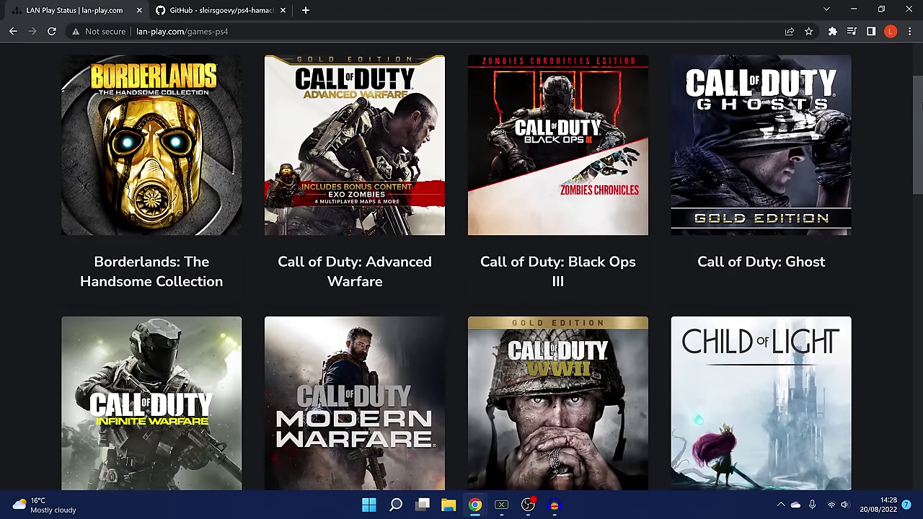
scroll(918, 90, up, 1)
scroll(920, 91, down, 1)
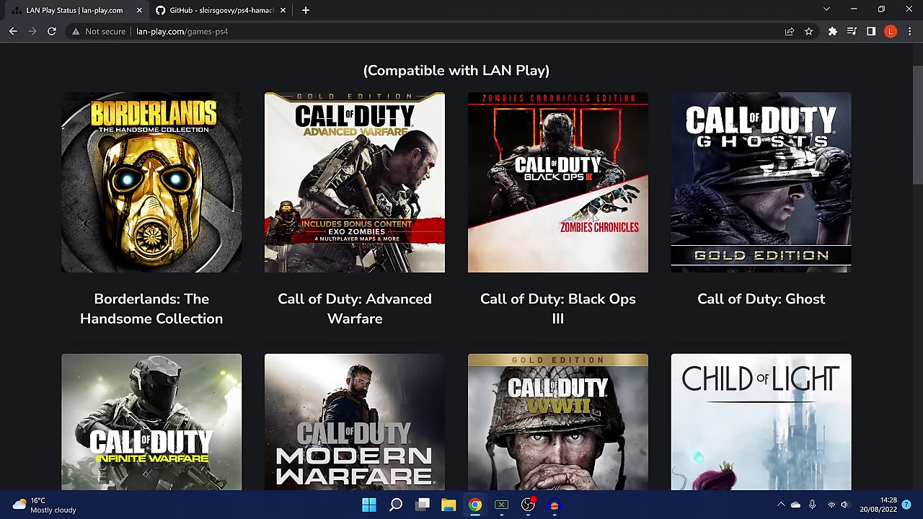
scroll(920, 183, down, 4)
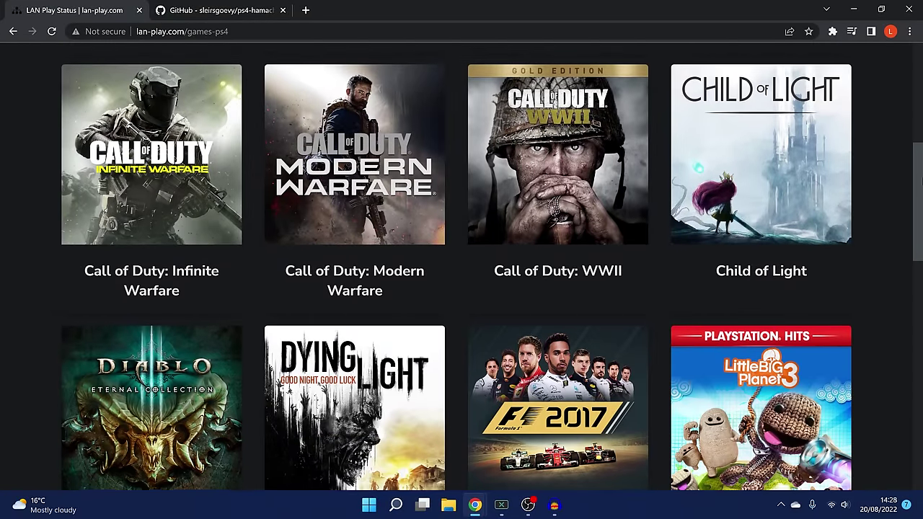
scroll(920, 184, down, 3)
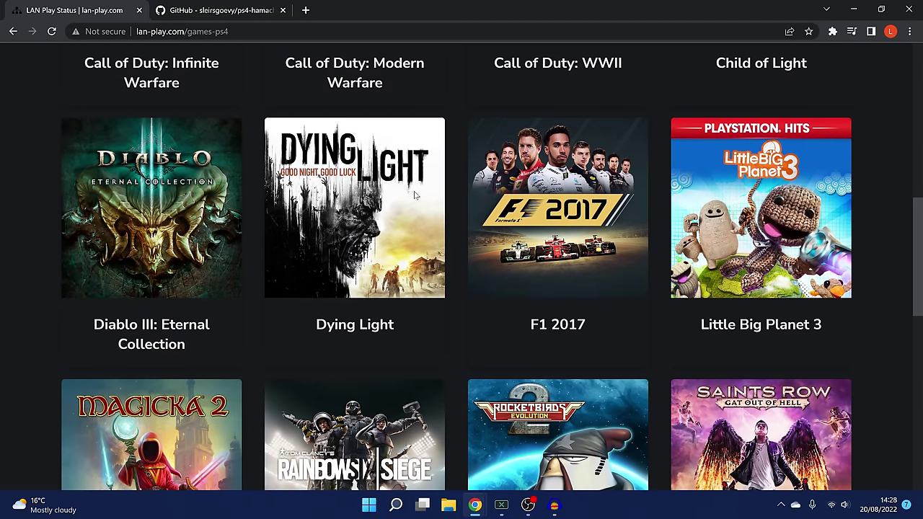
scroll(431, 303, down, 4)
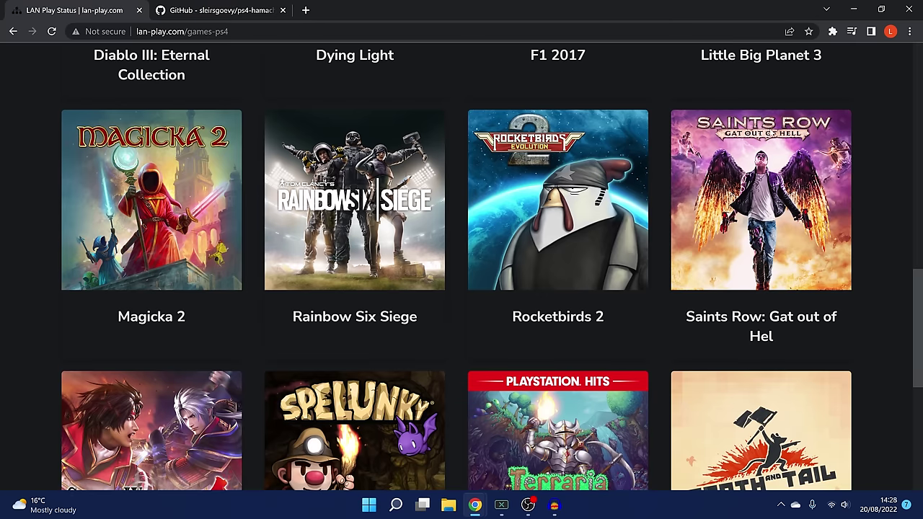
drag(918, 341, 918, 94)
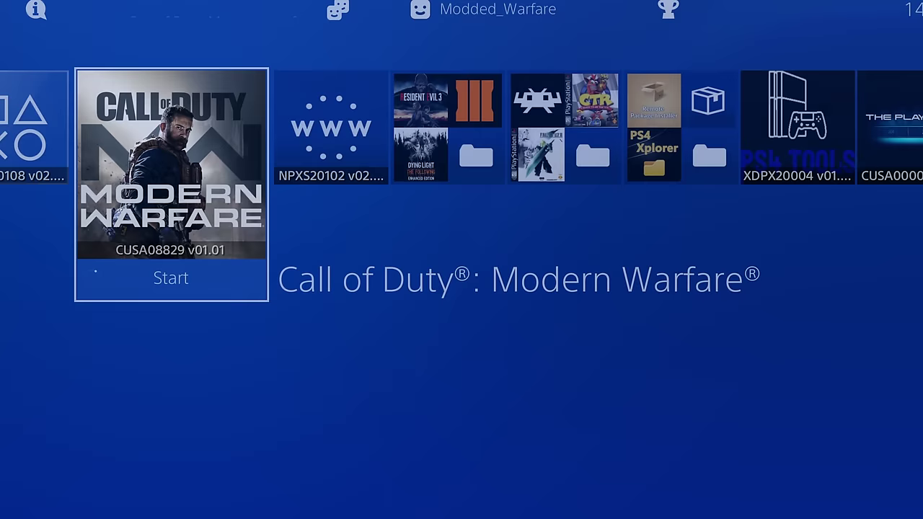
Open the PS4 settings and view the System Information for the console's firmware and GoldHEN version
key(Up)
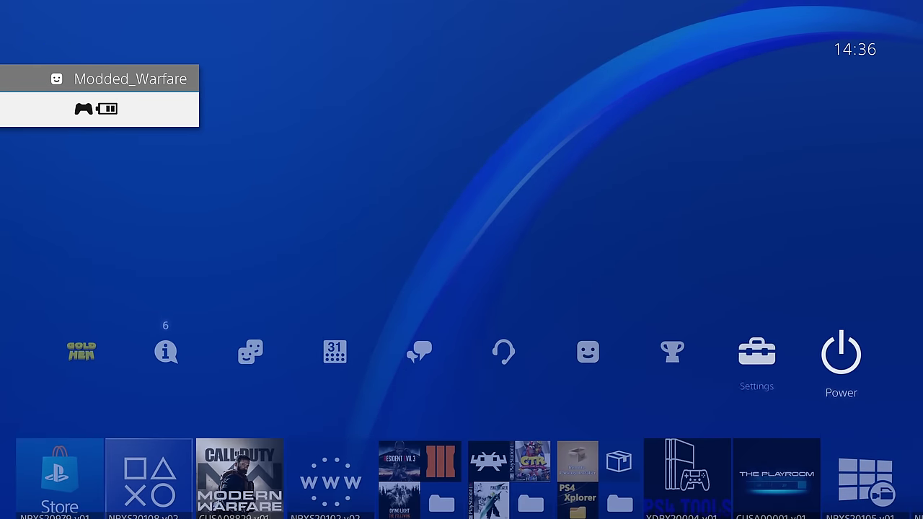
key(Return)
key(Down)
key(Down)
key(Down)
key(Down)
key(Down)
key(Down)
key(Down)
key(Down)
key(Down)
key(Down)
key(Down)
key(Down)
key(Down)
key(Down)
key(Down)
key(Down)
key(Down)
key(Down)
key(Down)
key(Down)
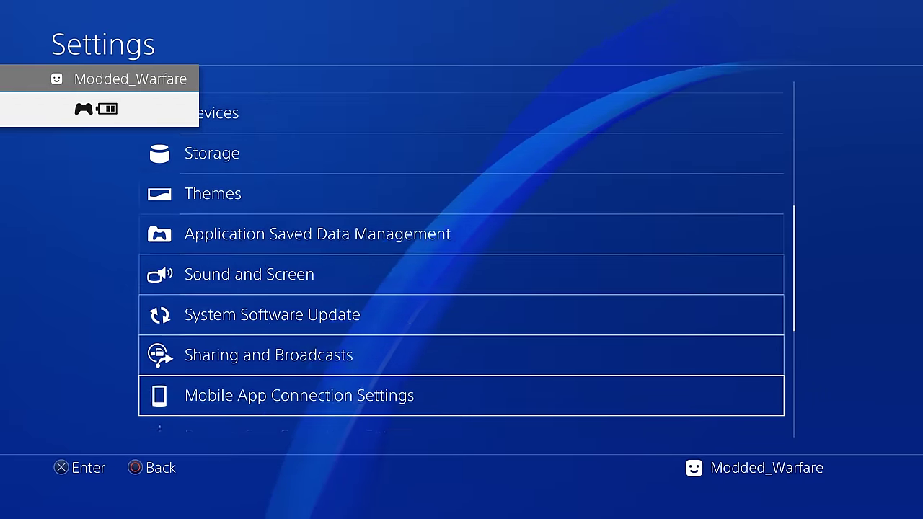
key(Up)
key(Up)
key(Return)
key(Return)
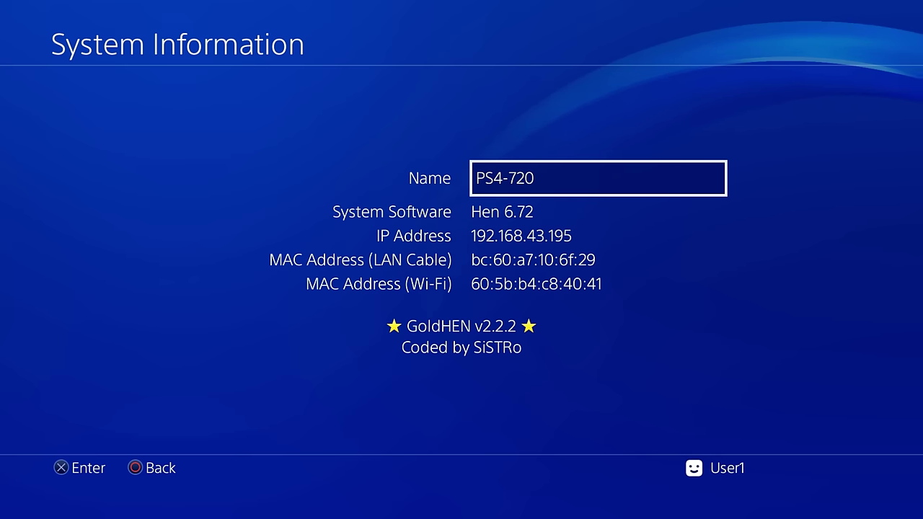
key(super)
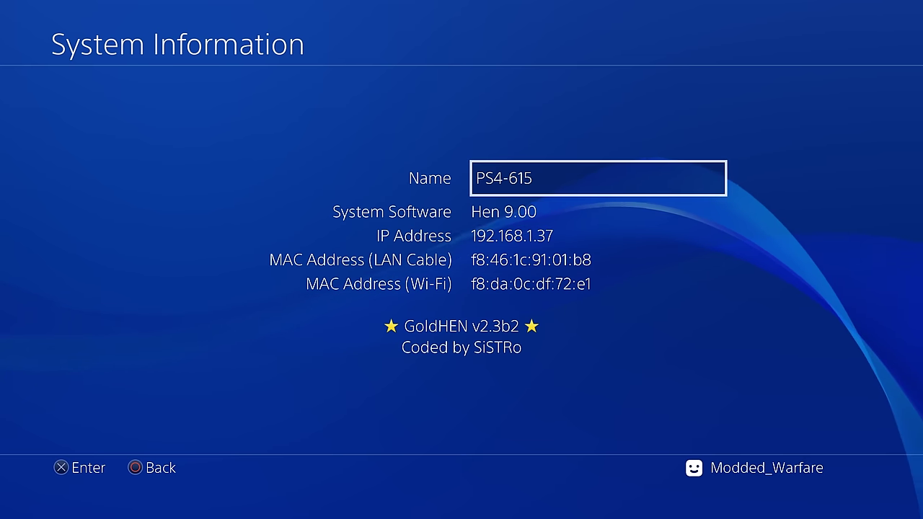
key(super)
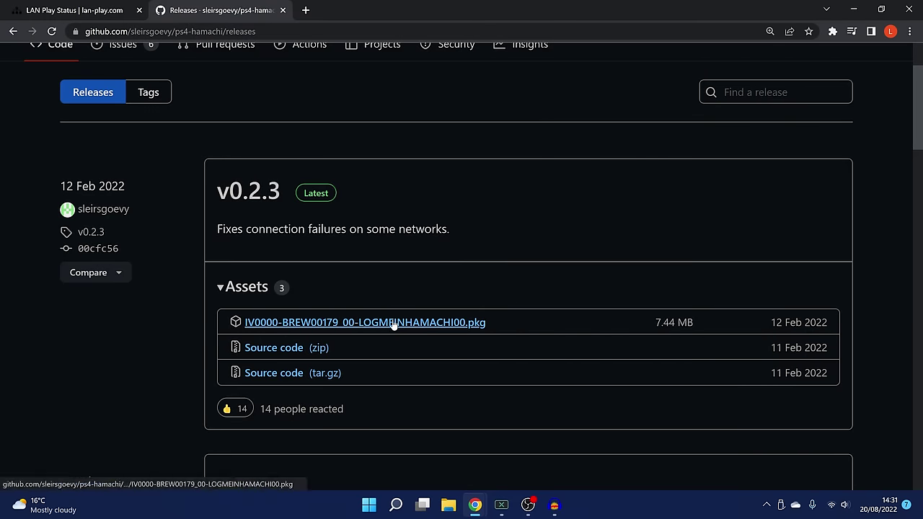
Copy the downloaded IV0000-BREW00179_00-LOGMEINHAMACHI00.pkg from the desktop to the root of the USB (K:) drive
drag(489, 324, 246, 324)
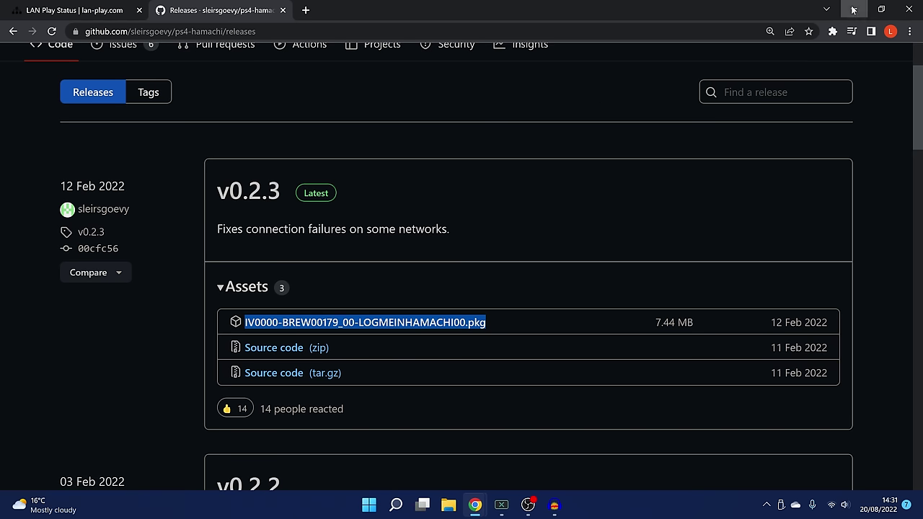
click(854, 9)
click(370, 504)
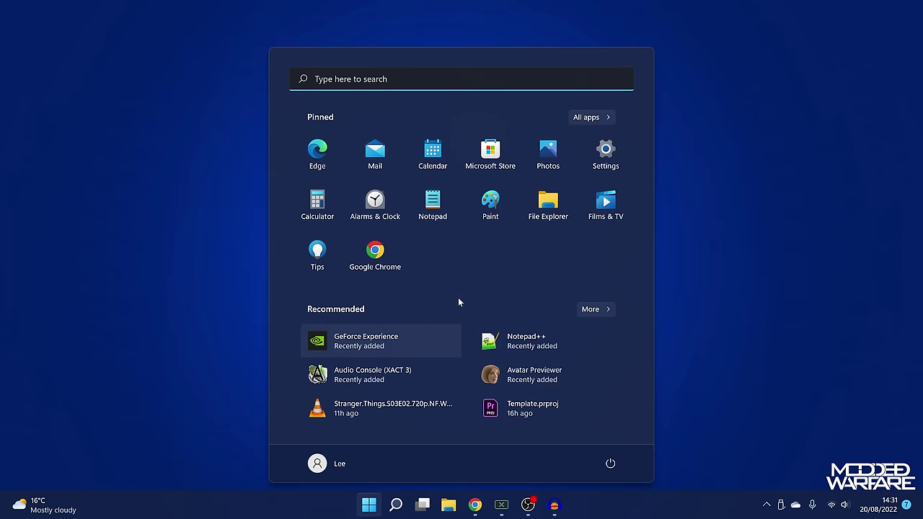
click(548, 207)
drag(458, 31, 490, 218)
click(213, 235)
drag(478, 128, 430, 390)
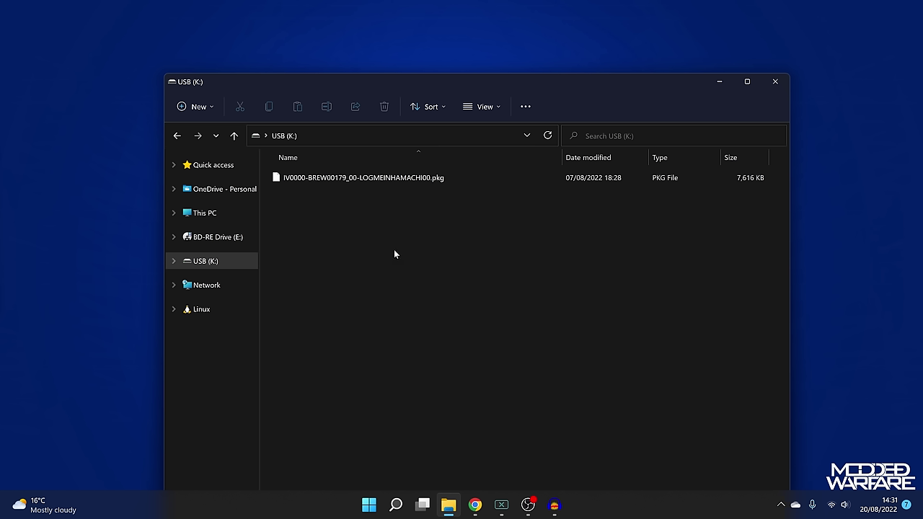
Check the USB (K:) drive's file system in its properties and safely eject the drive
right_click(236, 260)
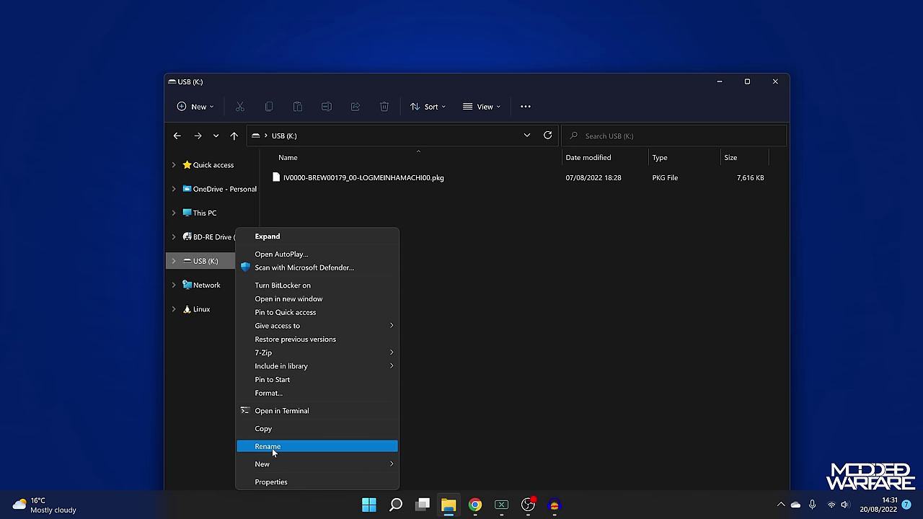
click(274, 482)
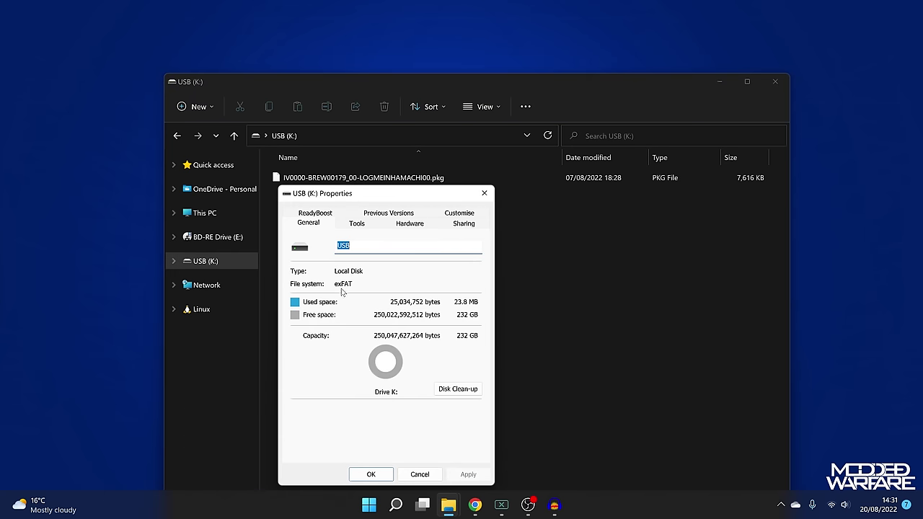
click(486, 193)
click(775, 81)
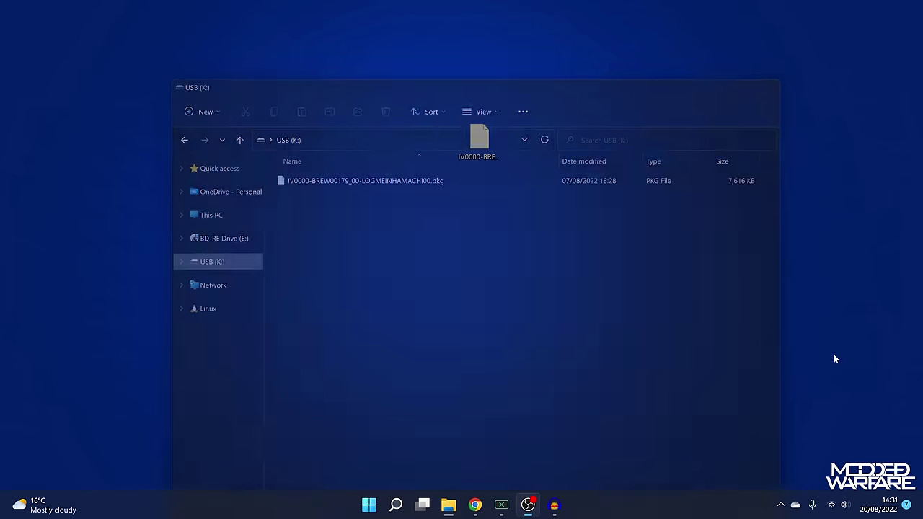
click(781, 505)
click(746, 426)
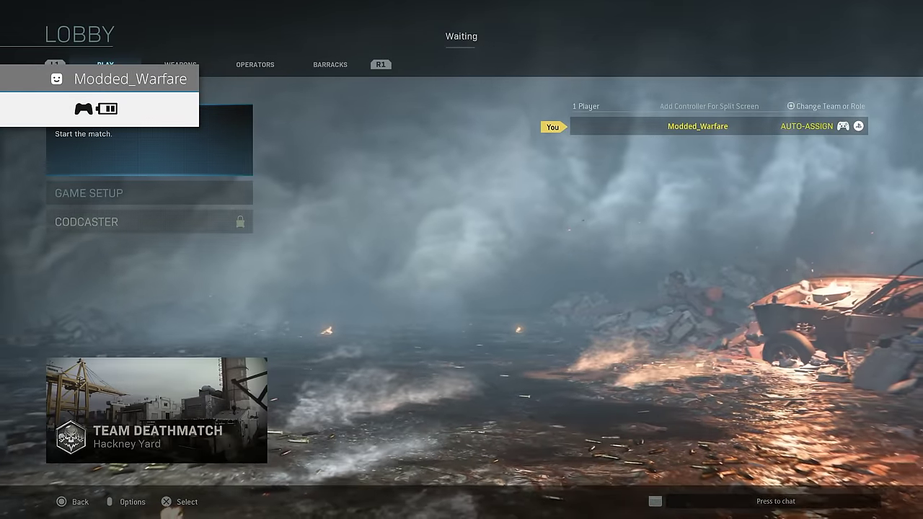
Return to the PS4 home screen and close Call of Duty: Modern Warfare
key(super)
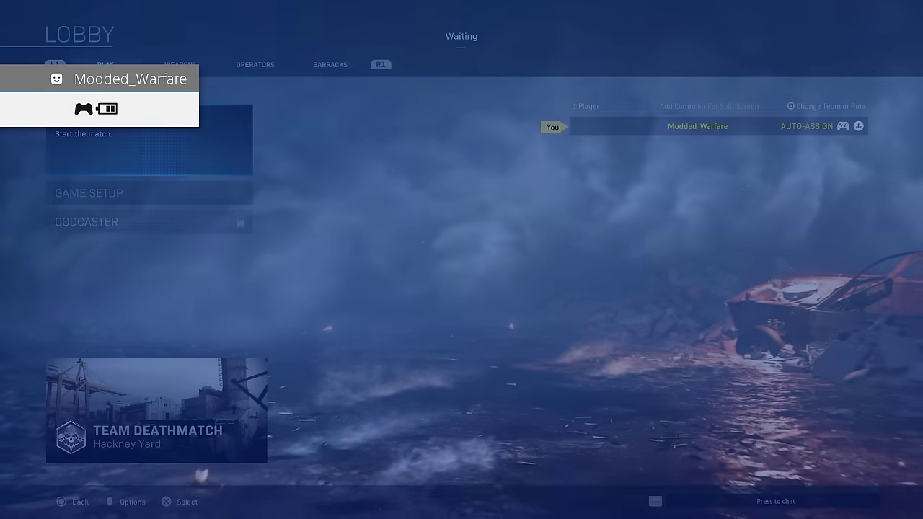
key(Menu)
key(Down)
key(Return)
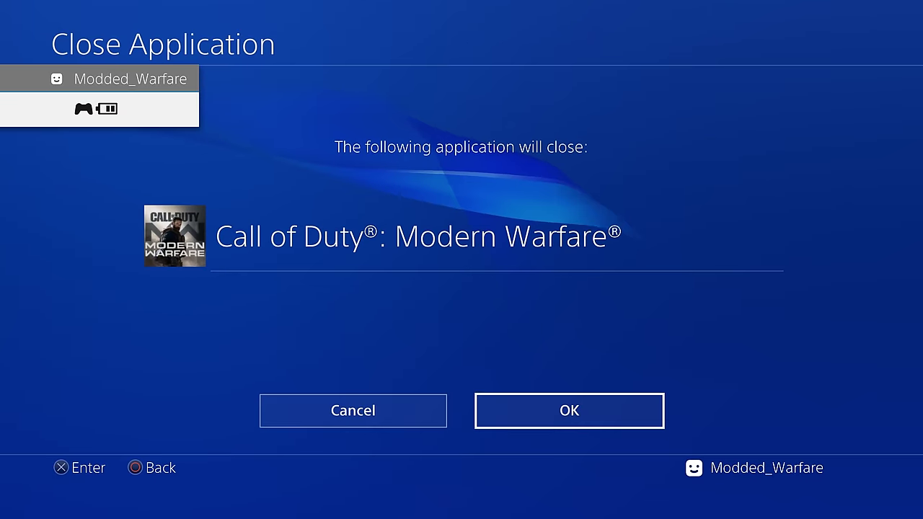
key(Return)
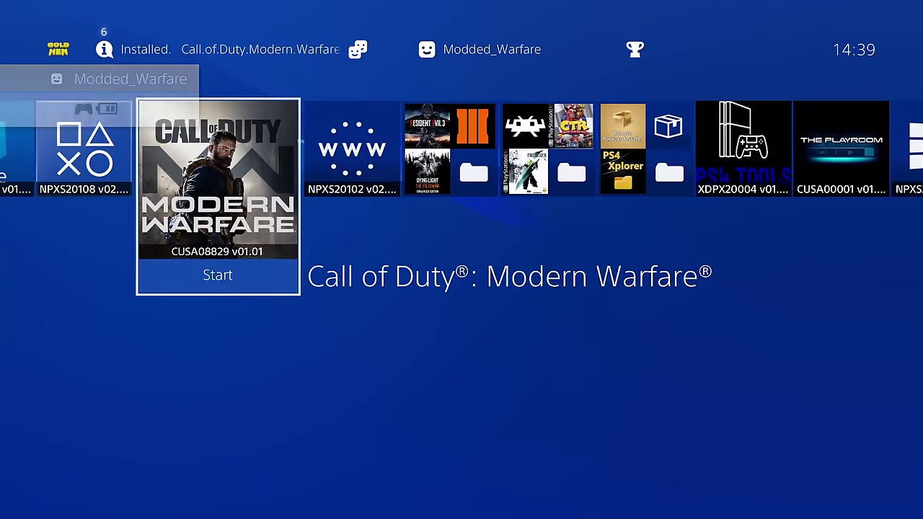
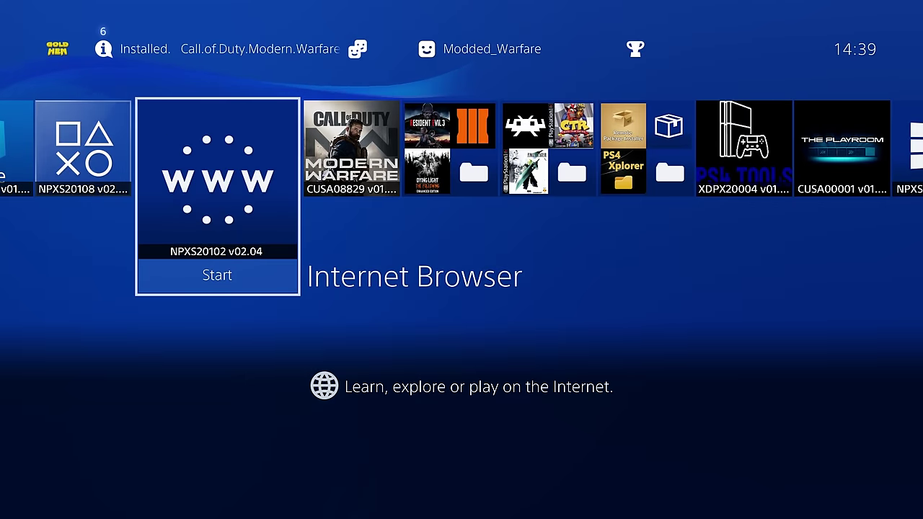
Install IV0000-BREW00179_00-LOGMEINHAMACHI00.pkg with GoldHEN's Package Installer in the PS4 settings
key(Up)
key(Return)
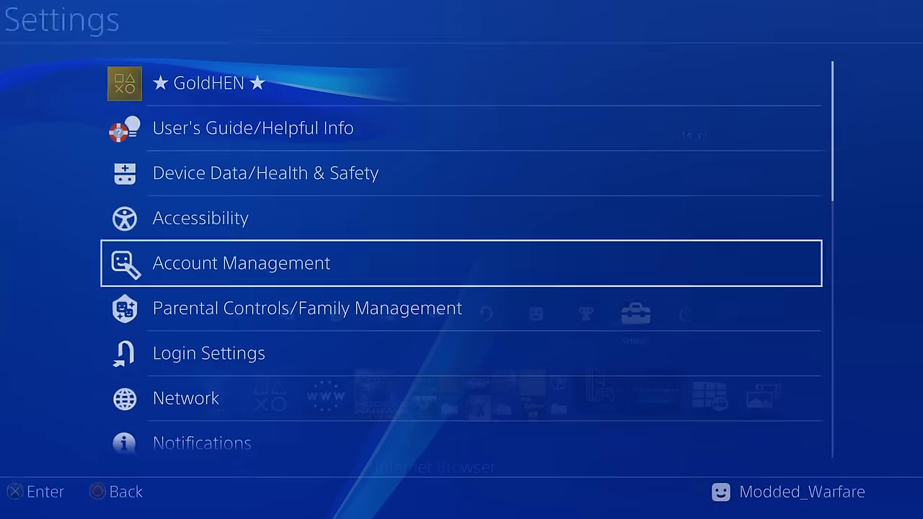
key(Up)
key(Up)
key(Up)
key(Up)
key(Return)
key(Down)
key(Down)
key(Down)
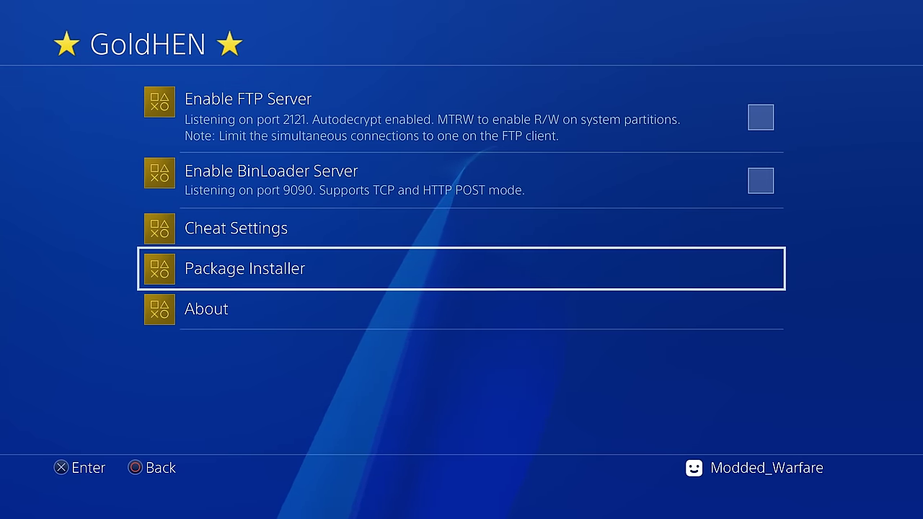
key(Return)
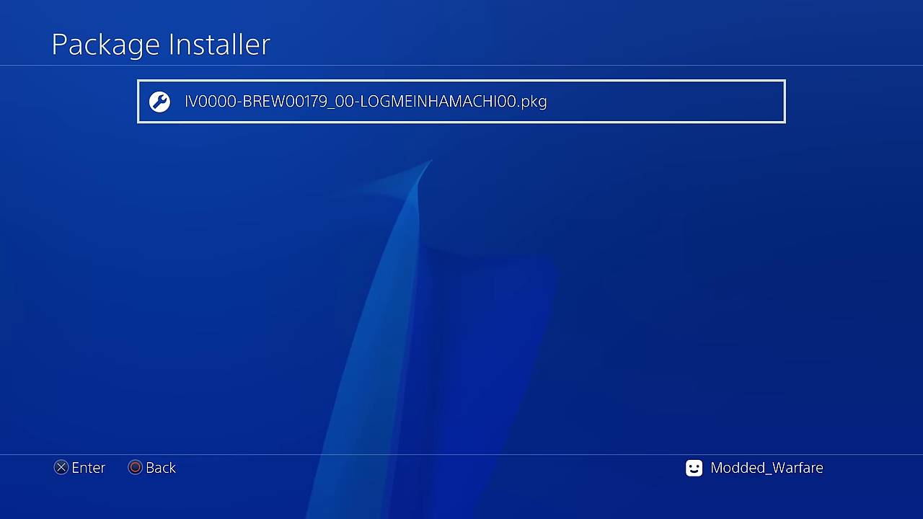
key(Return)
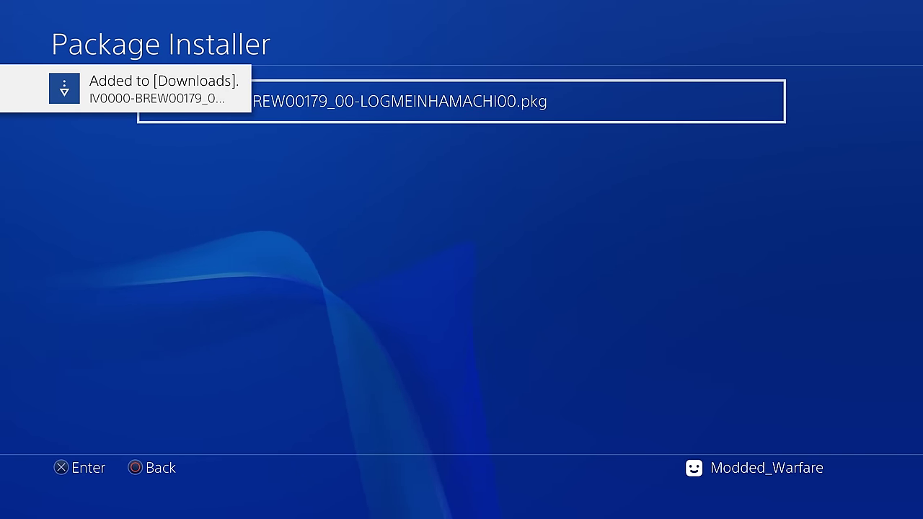
key(Escape)
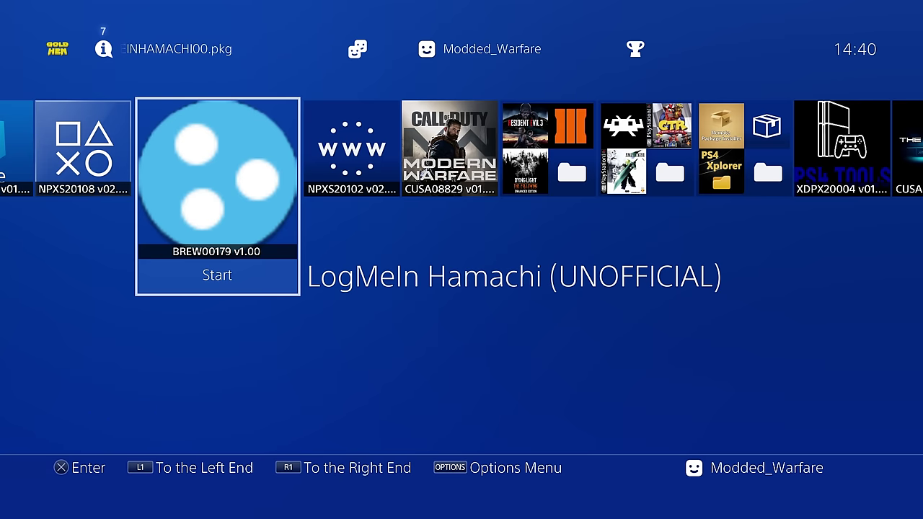
Launch LogMeIn Hamachi (UNOFFICIAL) on the PS4 and open the form for creating a network
key(Right)
key(Left)
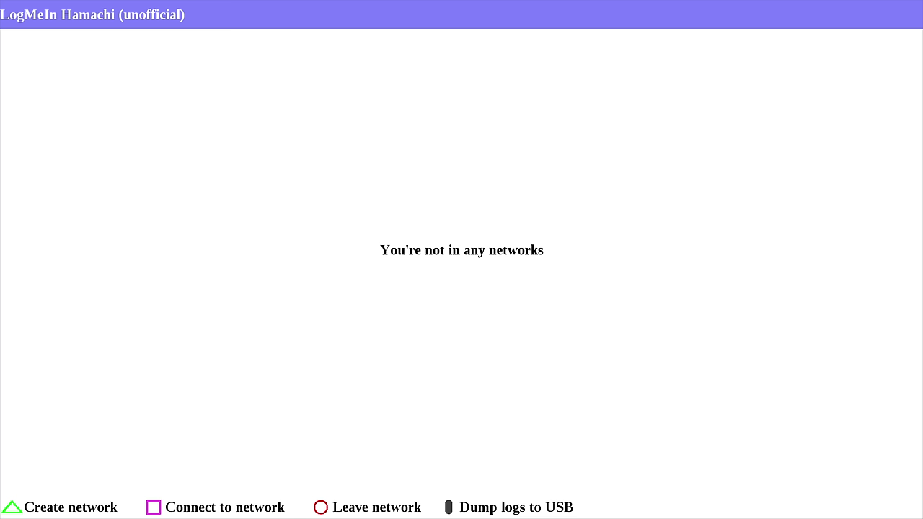
key(Return)
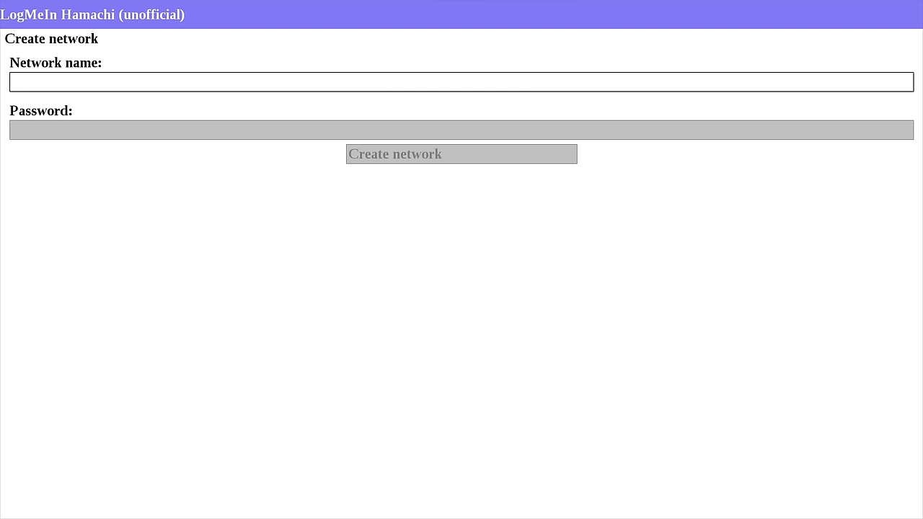
Enter MW2019PS4 as the name of the new Hamachi network
key(Return)
key(Right)
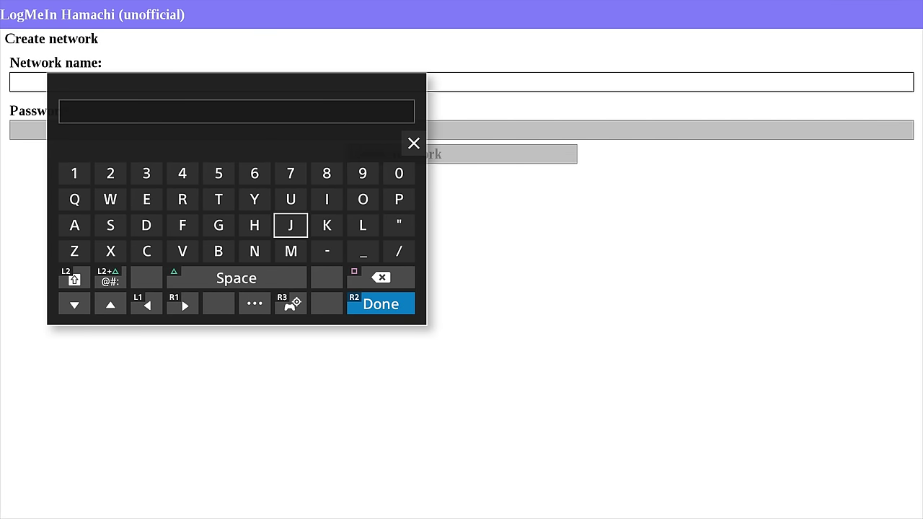
text(M)
key(Left)
key(Left)
key(Left)
key(Left)
key(Left)
key(Up)
text(W)
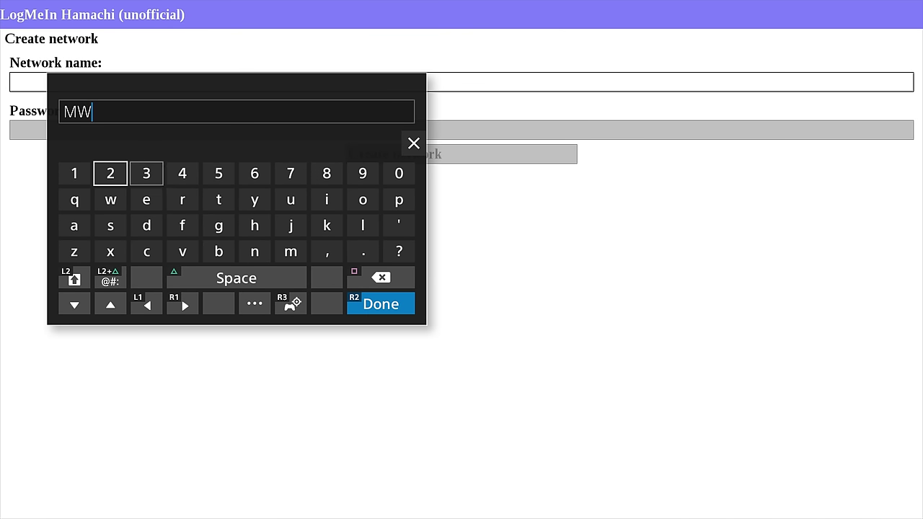
key(Right)
key(Right)
key(Right)
key(Right)
key(Right)
key(Right)
key(Right)
text(0)
key(Left)
key(Left)
key(Left)
key(Left)
key(Left)
key(Left)
key(Left)
key(Left)
key(Left)
text(1)
key(Right)
key(Right)
key(Right)
key(Right)
key(Right)
key(Right)
key(Right)
key(Right)
text(9)
key(Right)
text(P)
key(Left)
key(Left)
key(Left)
key(Left)
key(Left)
key(Left)
key(Left)
key(Left)
key(Left)
key(Down)
text(S)
key(Up)
key(Up)
key(Right)
key(Right)
text(4)
key(Return)
Leave the network password empty and create the MW2019PS4 network
key(Return)
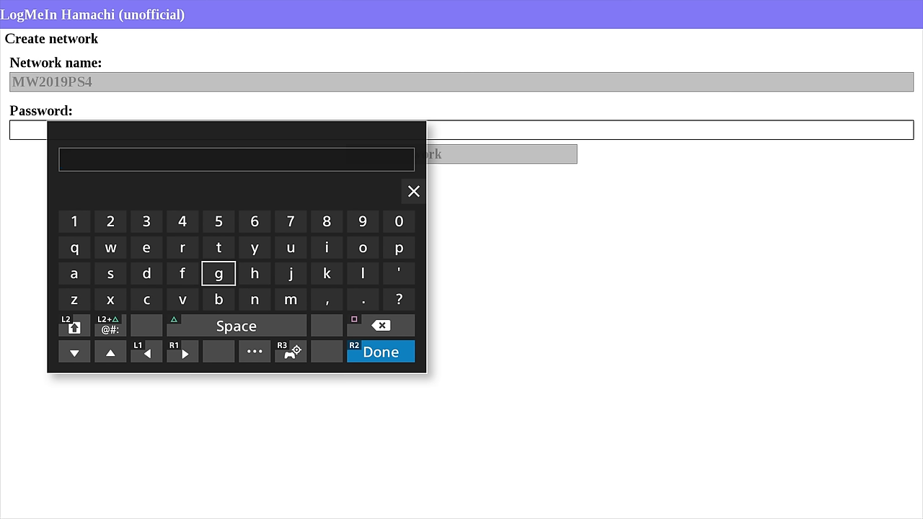
key(Right)
key(Right)
key(Right)
key(Right)
key(Down)
key(Down)
key(Down)
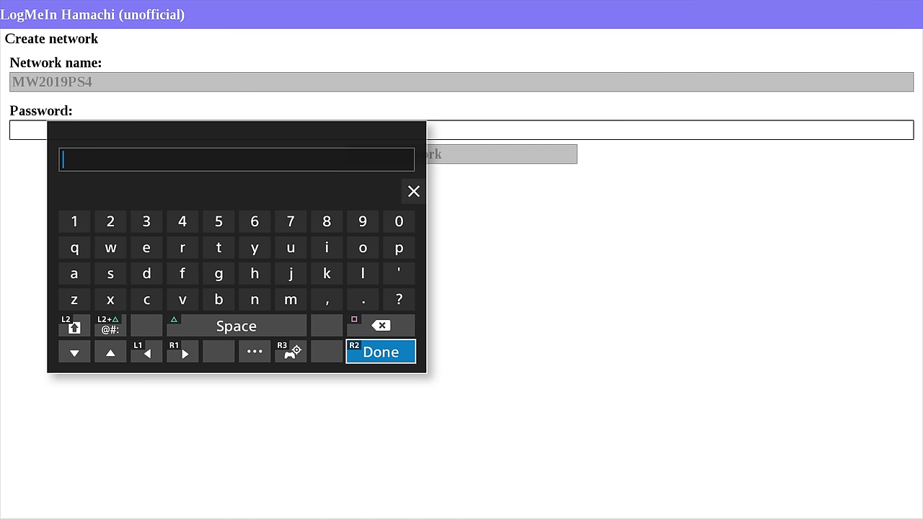
key(Return)
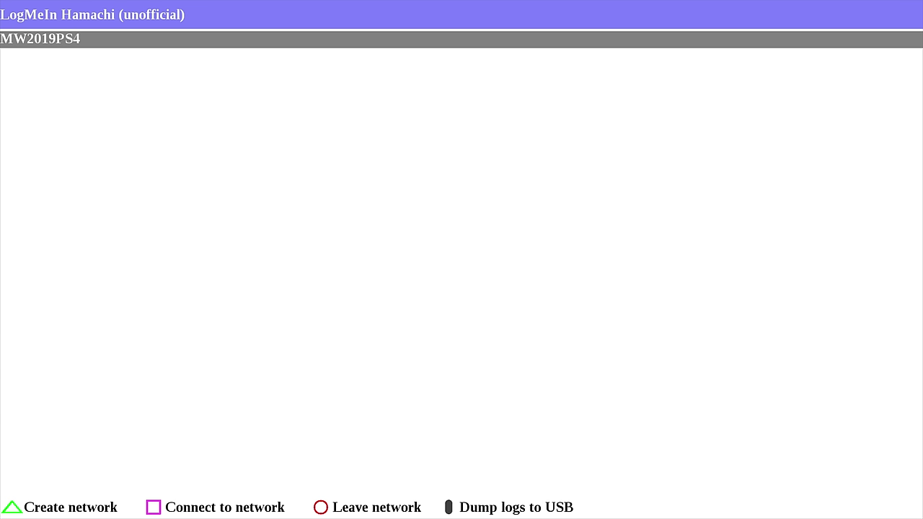
Leave Hamachi running in the background and launch Call of Duty: Modern Warfare from the PS4 home screen
key(super)
key(Right)
key(Right)
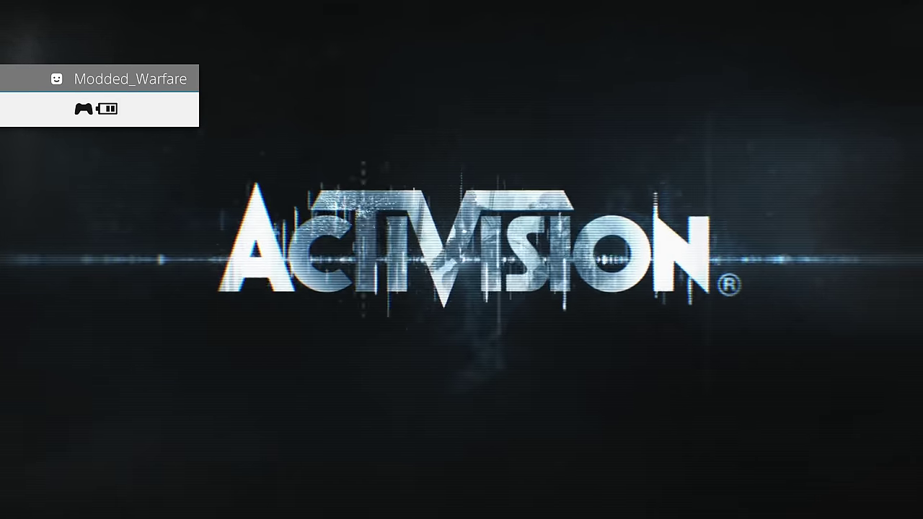
Check the installed version of Call of Duty: Modern Warfare on its Information page and return to the game
key(super)
key(Menu)
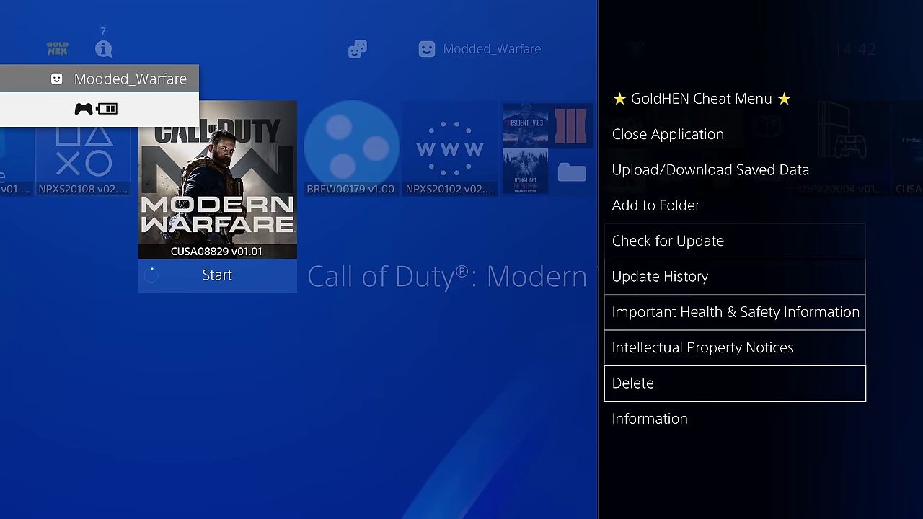
key(Return)
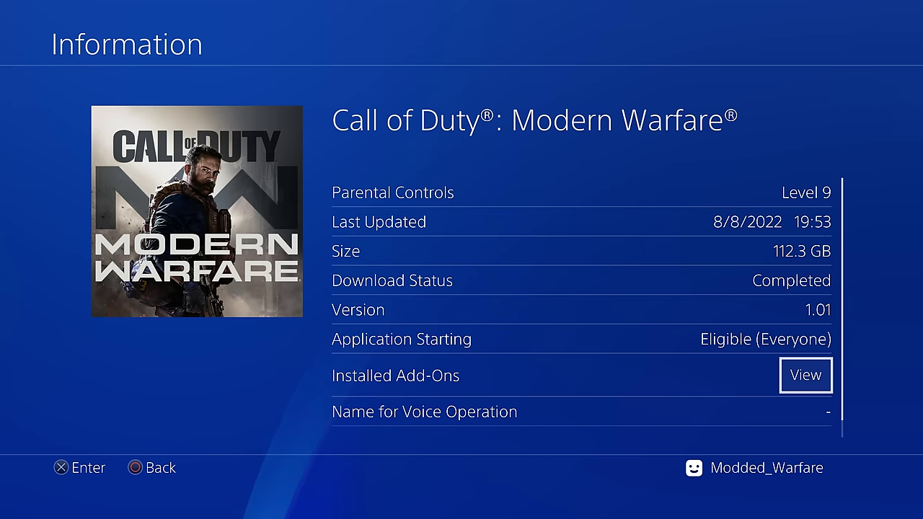
key(Escape)
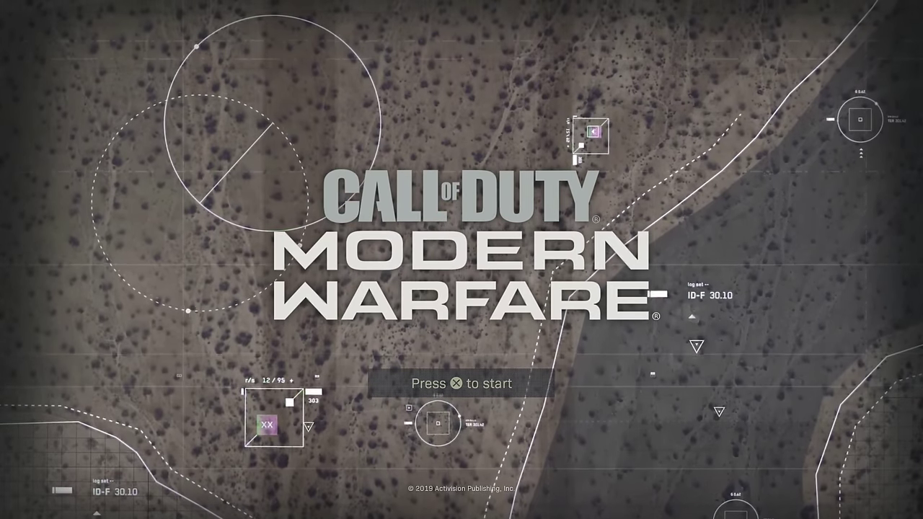
Start Modern Warfare in offline mode and create a local game in LAN Multiplayer
key(Return)
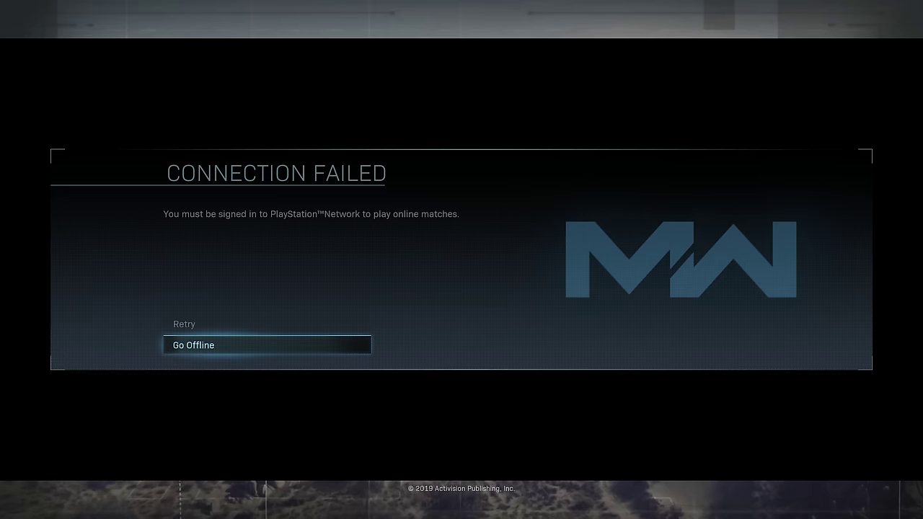
key(Up)
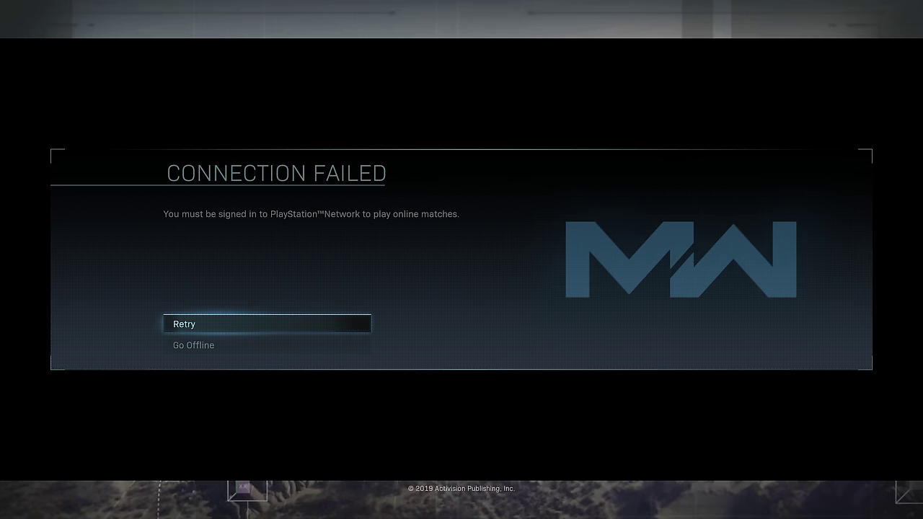
key(Down)
key(Return)
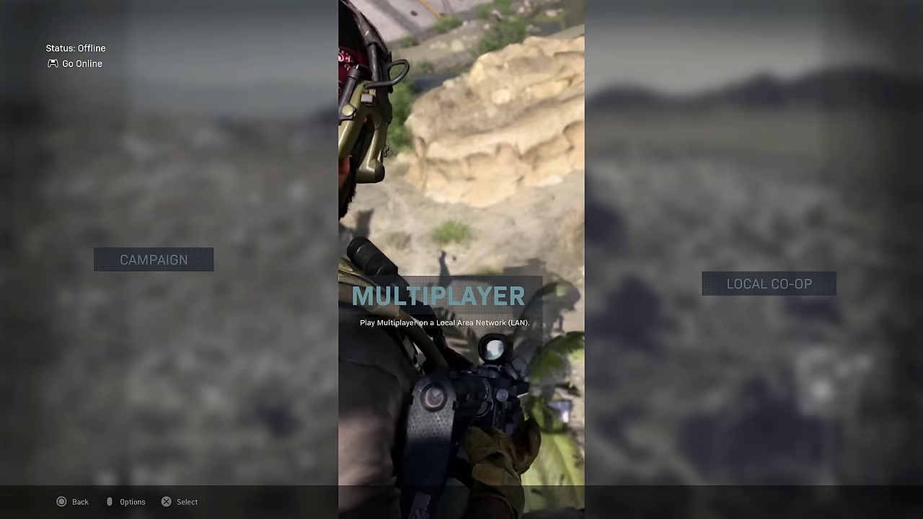
key(Return)
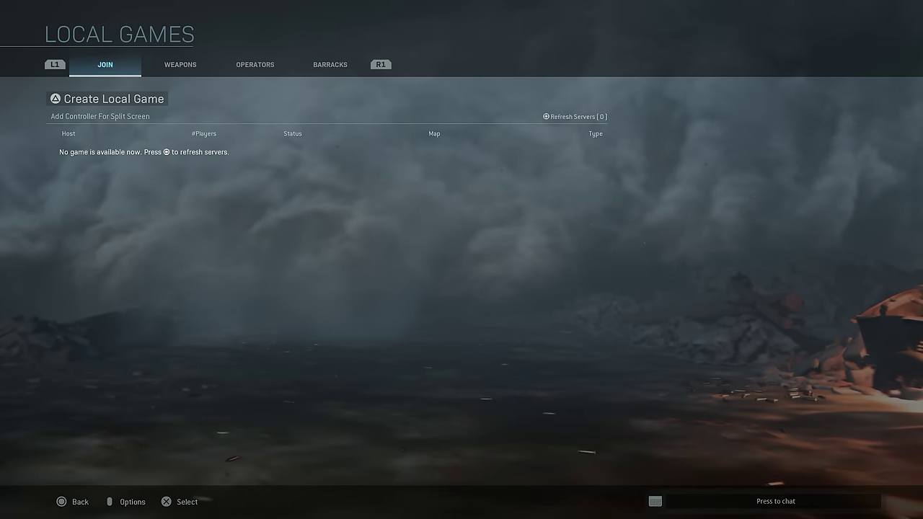
key(space)
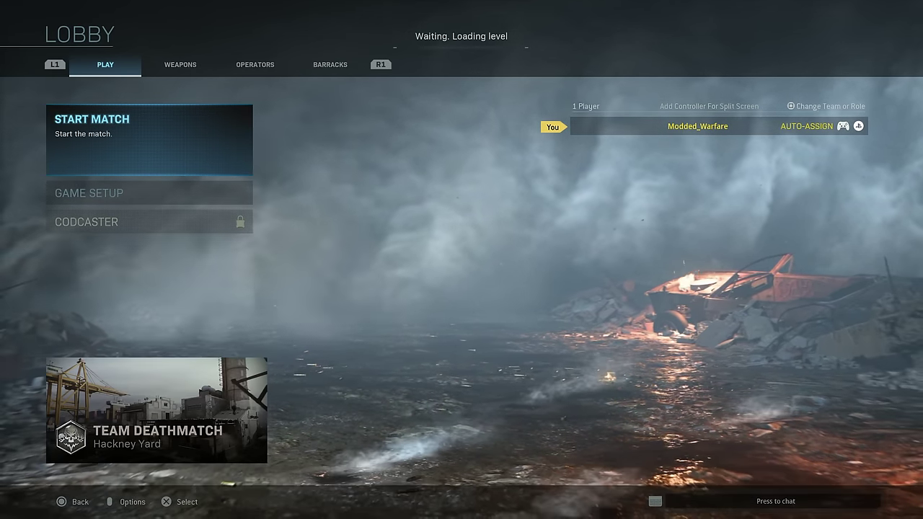
On the second PS4, close the running Call of Duty: Modern Warfare application
key(Escape)
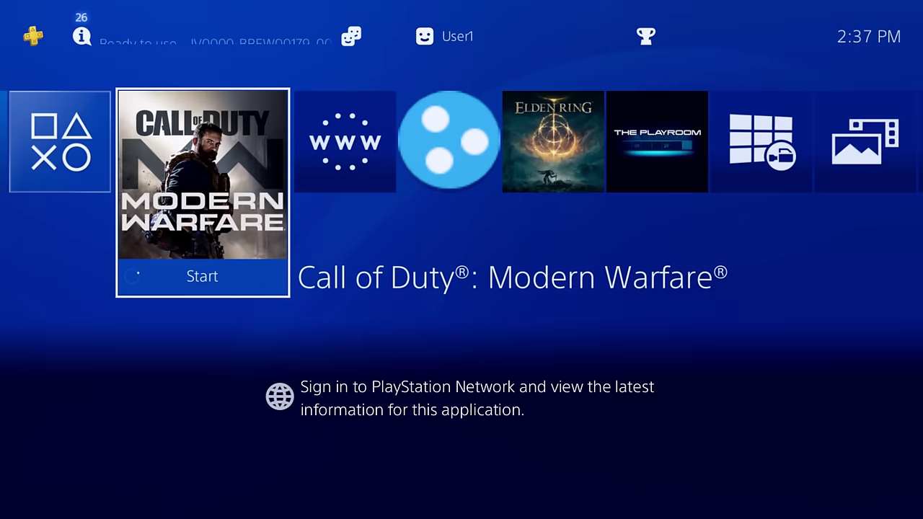
key(Menu)
key(Down)
key(Return)
key(Return)
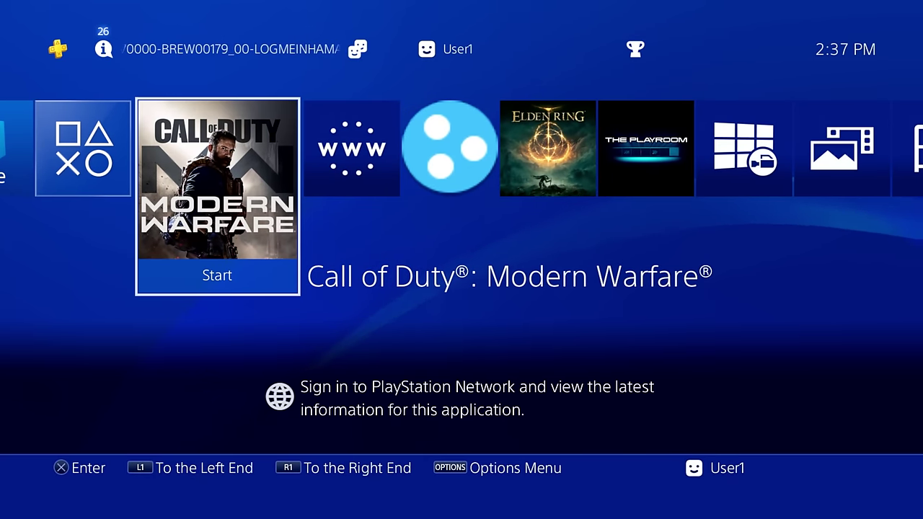
Launch LogMeIn Hamachi (UNOFFICIAL) on the second PS4 and open the form for joining a network
key(Right)
key(Left)
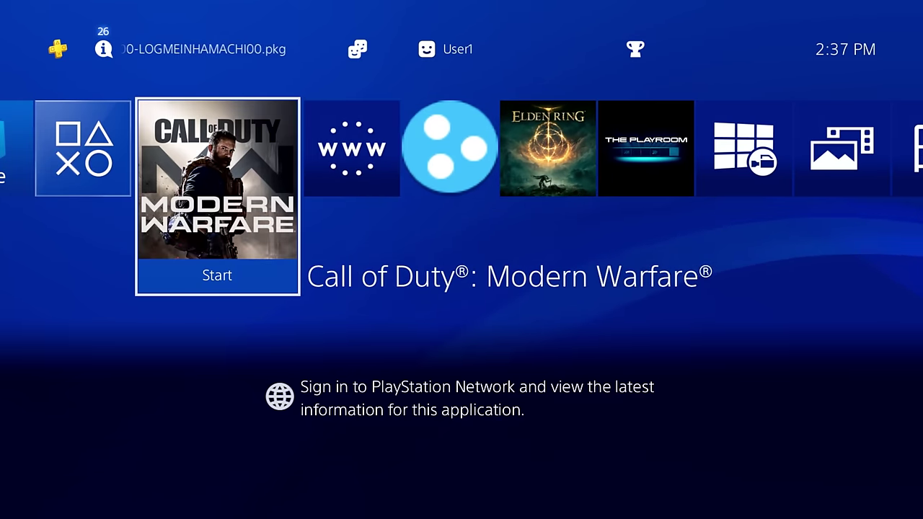
key(Right)
key(Right)
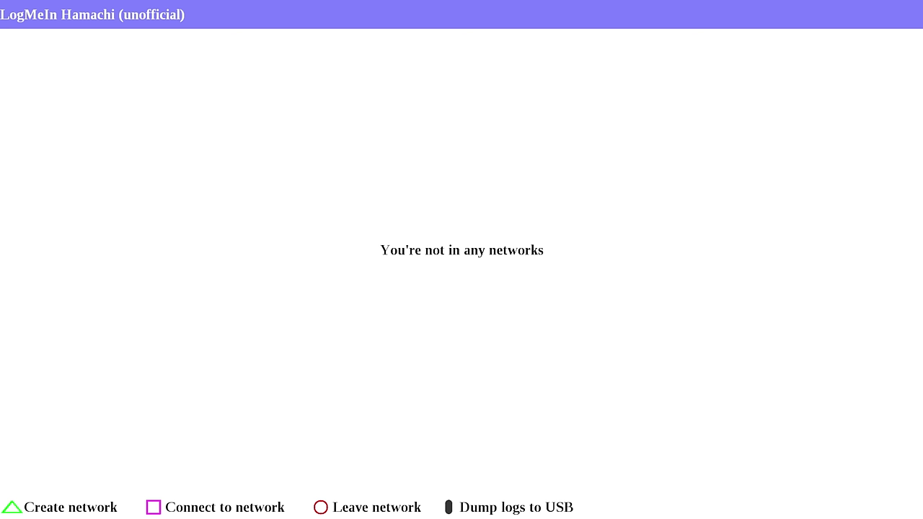
key(a)
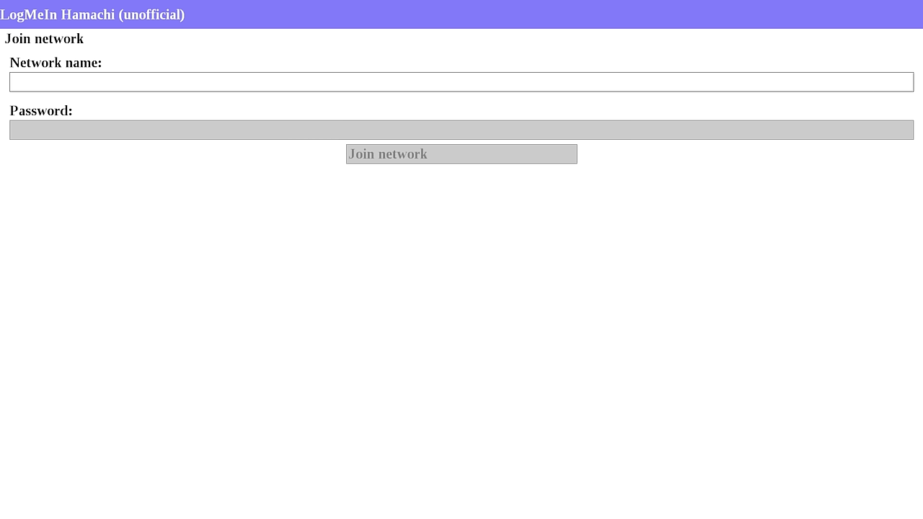
Enter MW2019PS4 as the name of the Hamachi network to join
key(a)
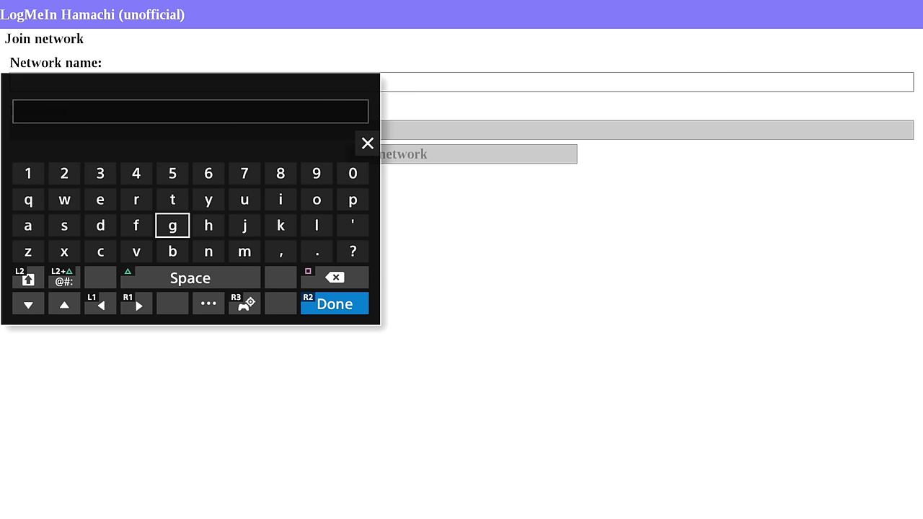
key(Right)
key(Right)
key(Right)
text(M)
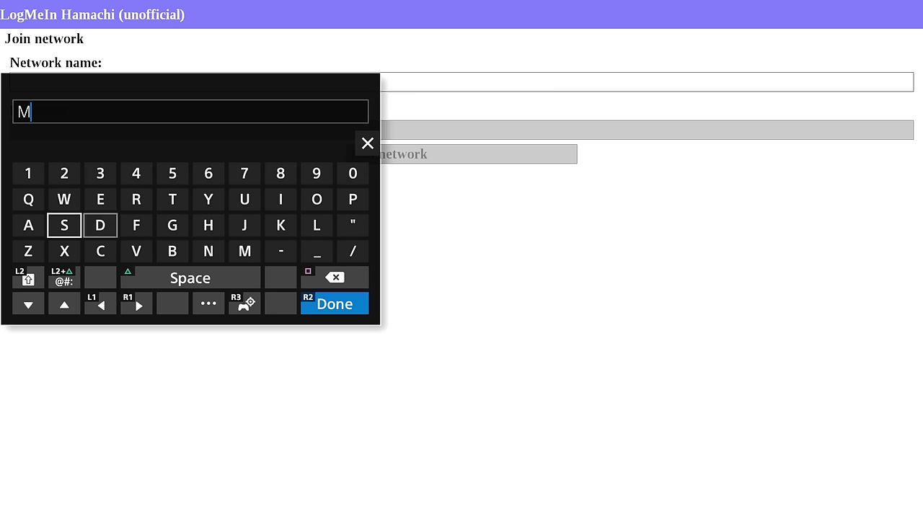
text(W2019PS4)
key(Down)
key(Down)
key(Return)
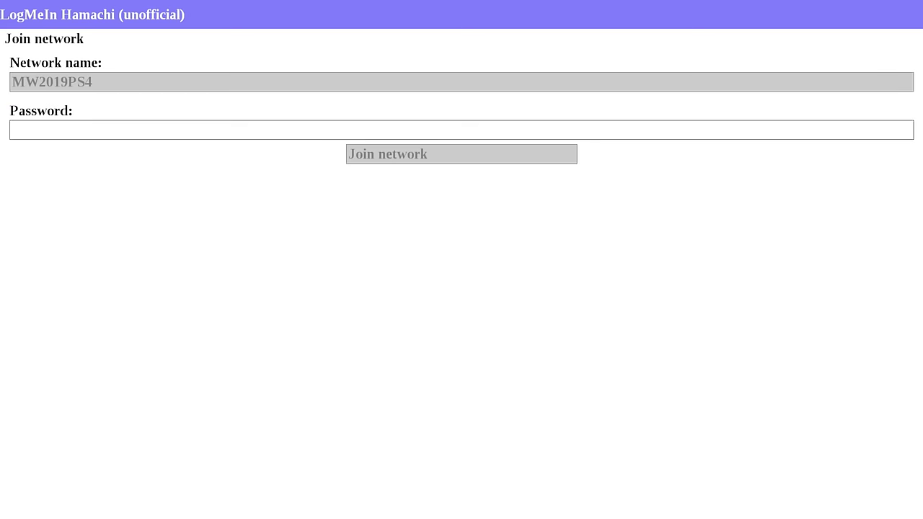
Leave the password empty and join the MW2019PS4 network
key(Right)
key(Right)
key(Right)
key(Right)
key(Right)
key(Down)
key(Down)
key(Down)
key(Return)
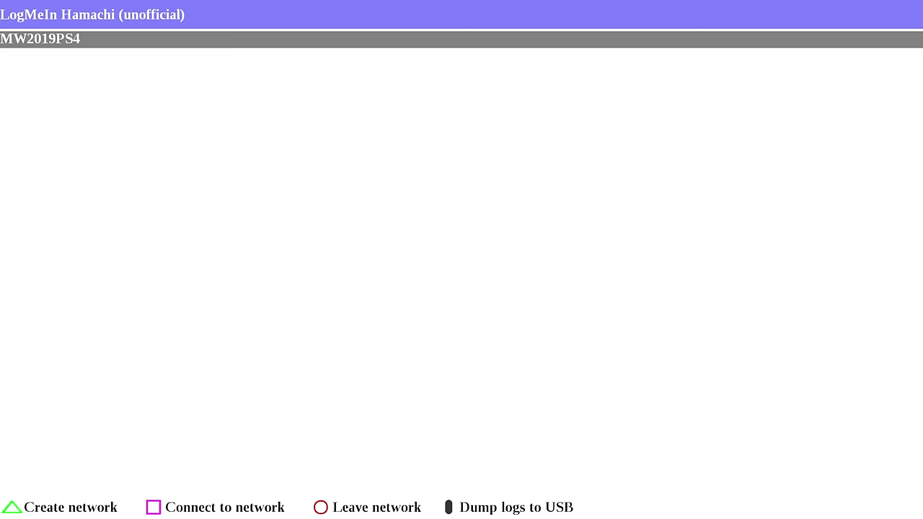
Launch Modern Warfare on the second PS4, go offline and join the first console's LAN multiplayer lobby
key(Escape)
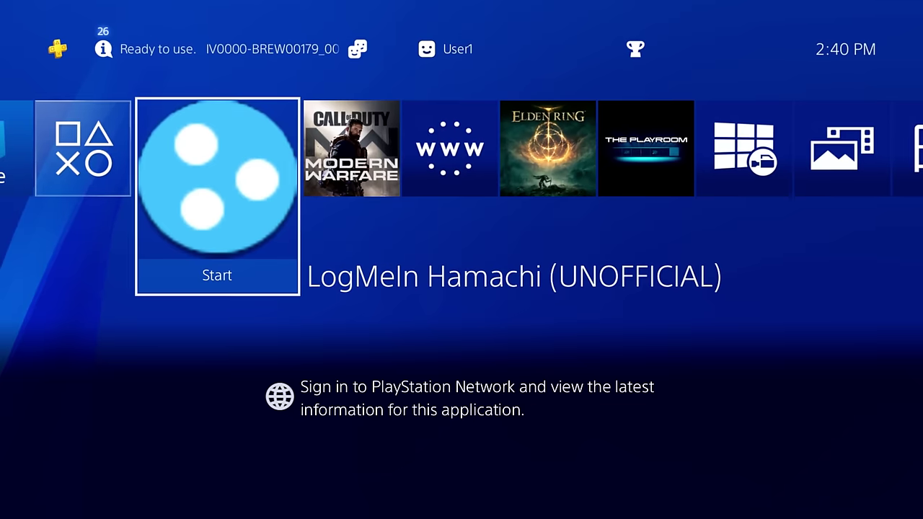
key(Right)
key(Return)
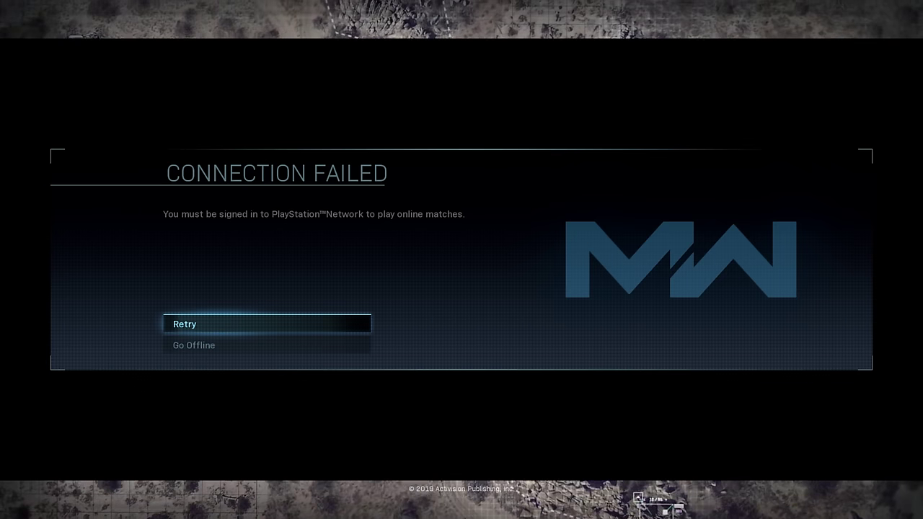
key(Down)
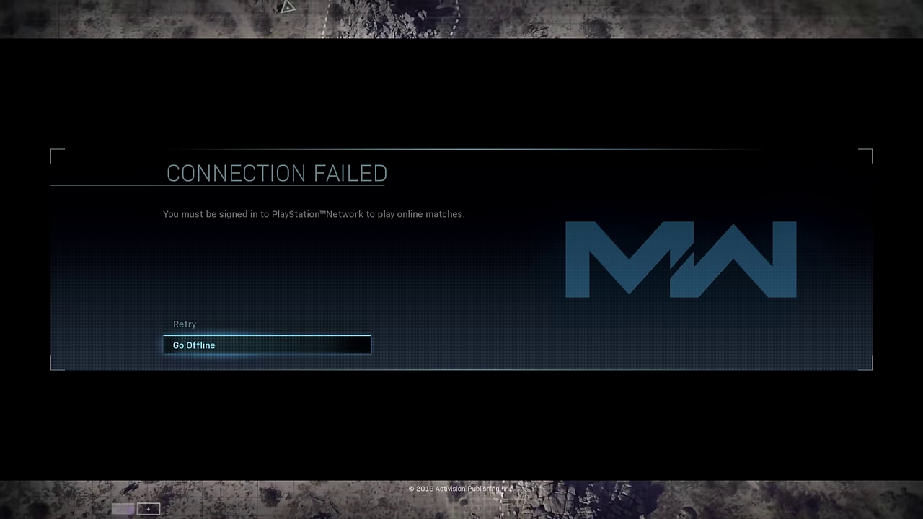
key(Return)
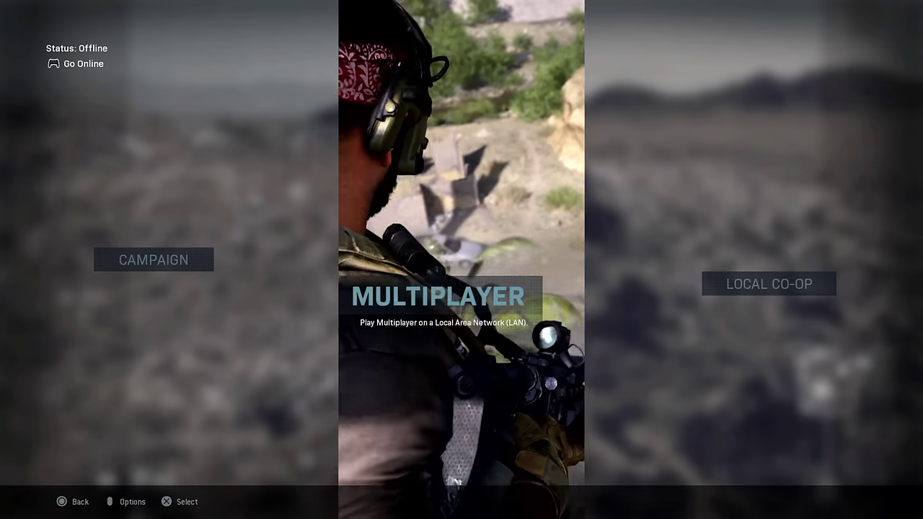
key(Return)
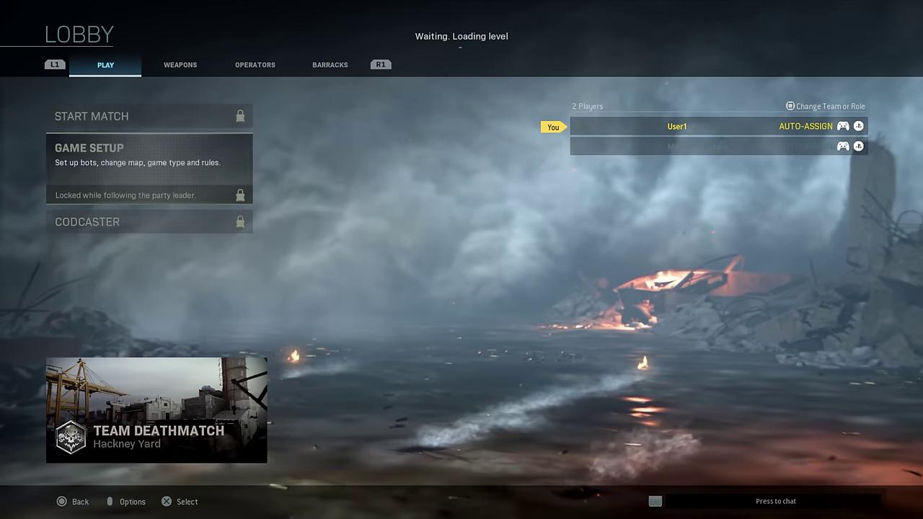
Check the players in the lobby and the Hackney Yard match, and select the hosted Team Deathmatch game among the local games
key(Right)
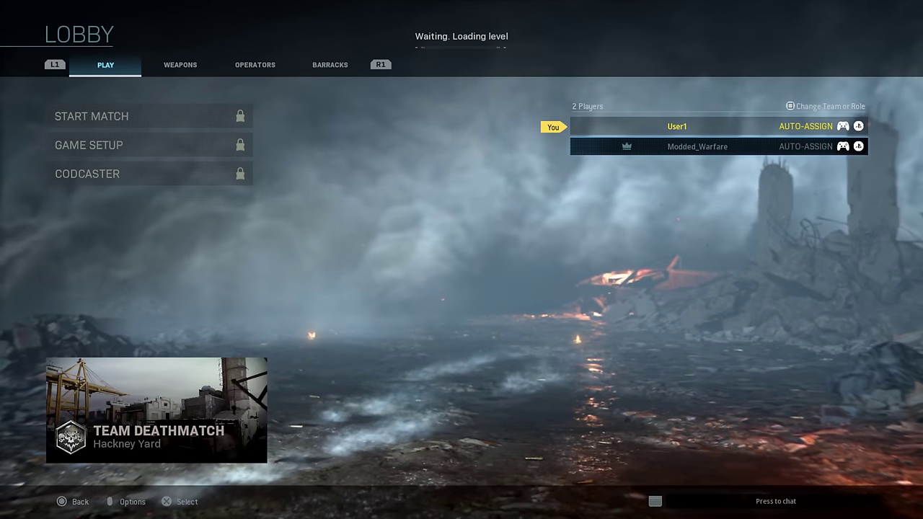
key(Down)
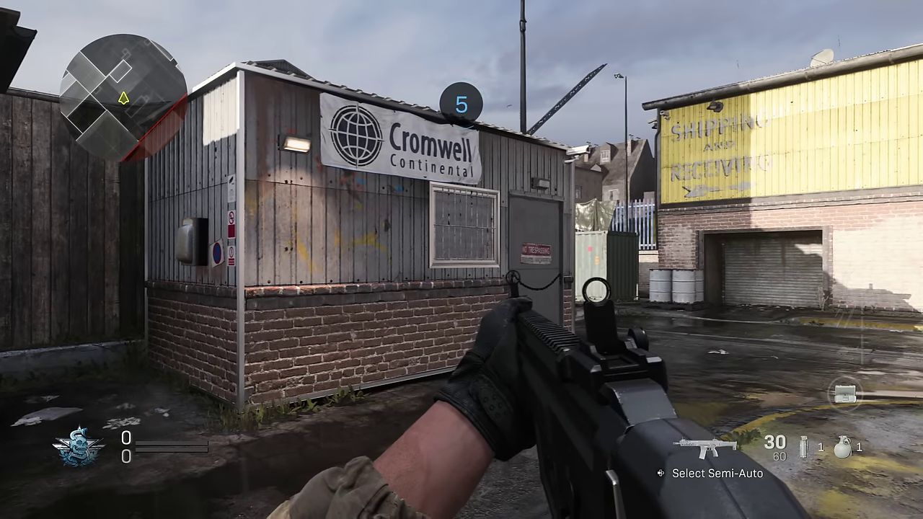
key(Tab)
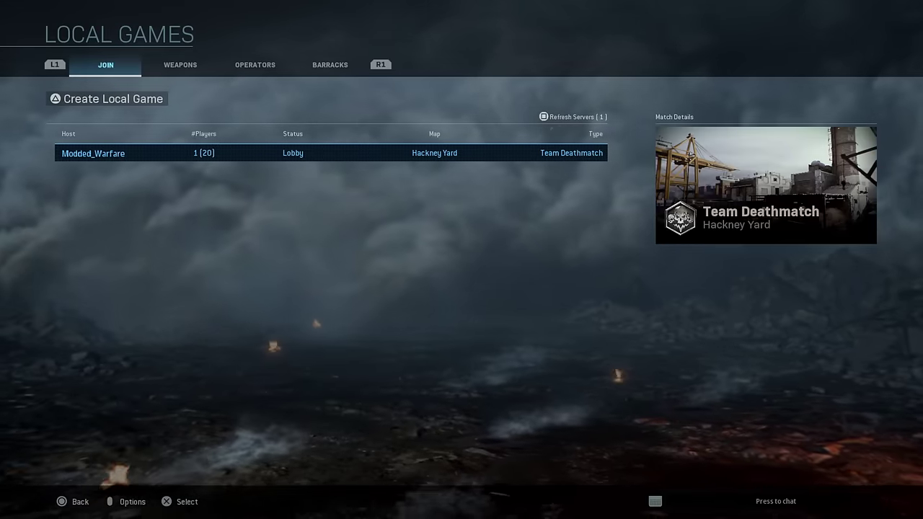
key(Return)
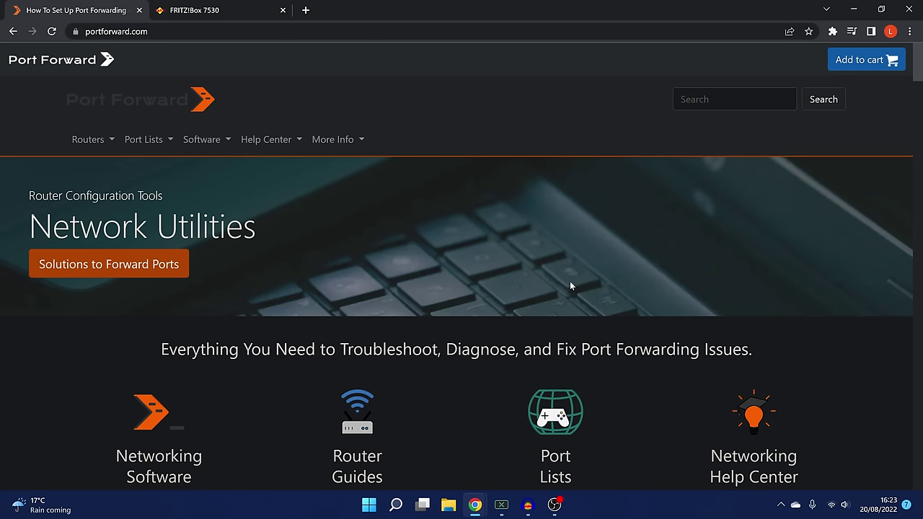
In Chrome, search portforward.com for Hamachi and open the Port Forwarding for LogMeIn Hamachi2 page
click(735, 98)
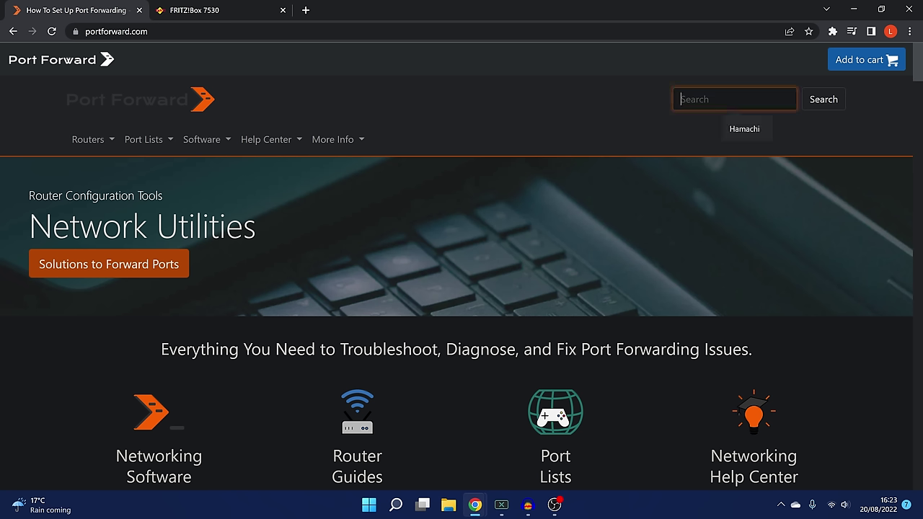
click(744, 129)
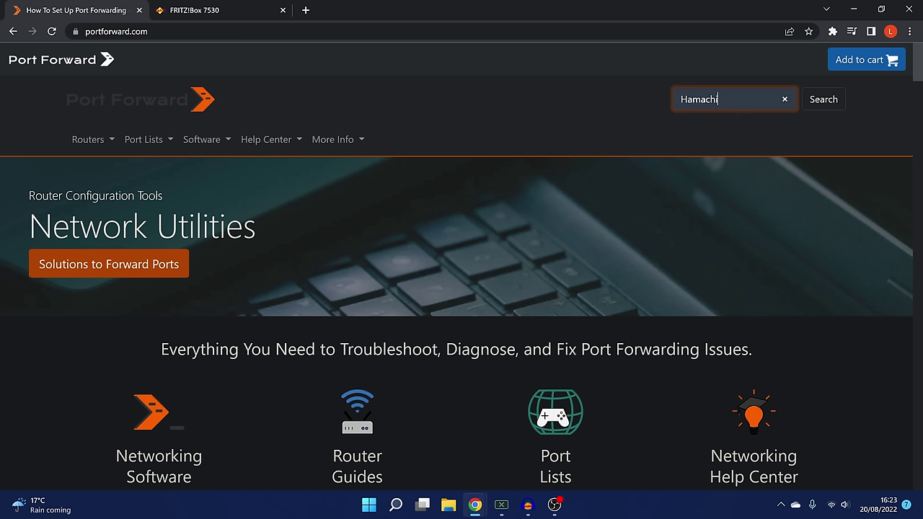
click(823, 99)
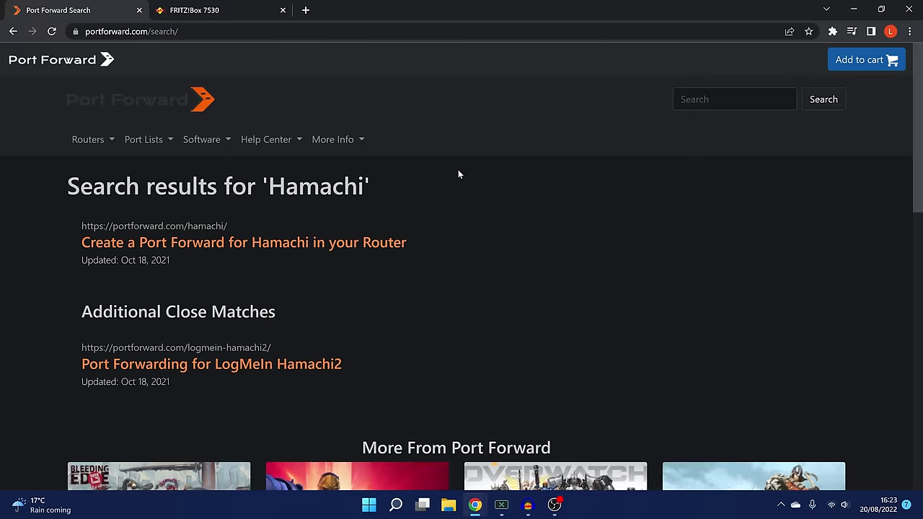
scroll(395, 274, down, 2)
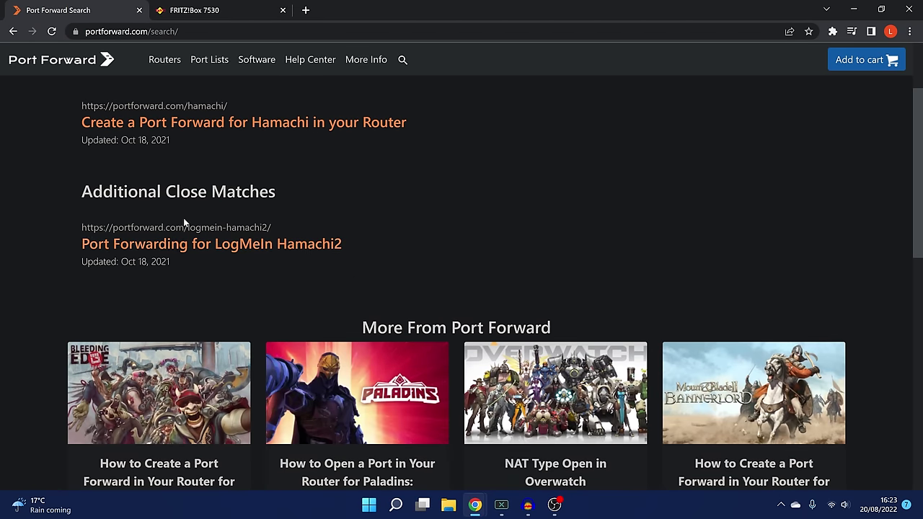
click(288, 246)
Examine which TCP and UDP ports LogMeIn Hamachi2 needs and the guide's port forwarding instructions
scroll(393, 352, down, 1)
scroll(394, 352, down, 2)
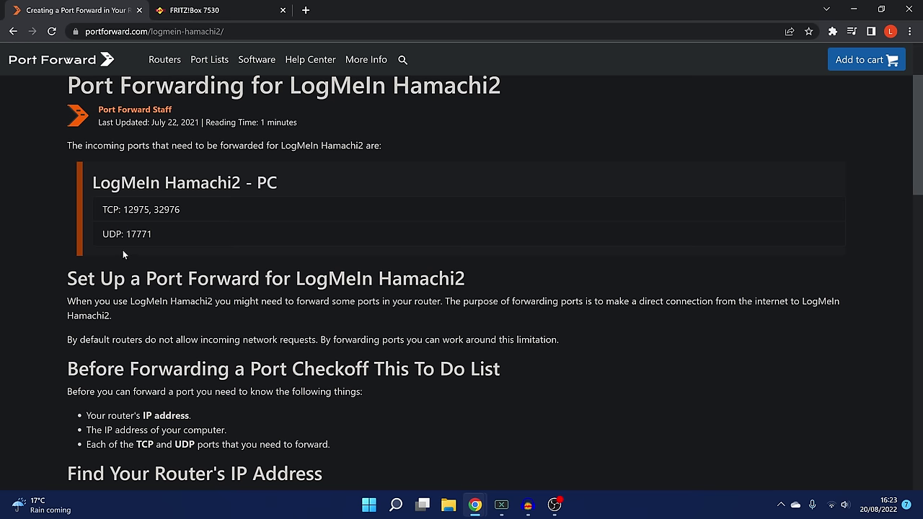
scroll(431, 254, up, 2)
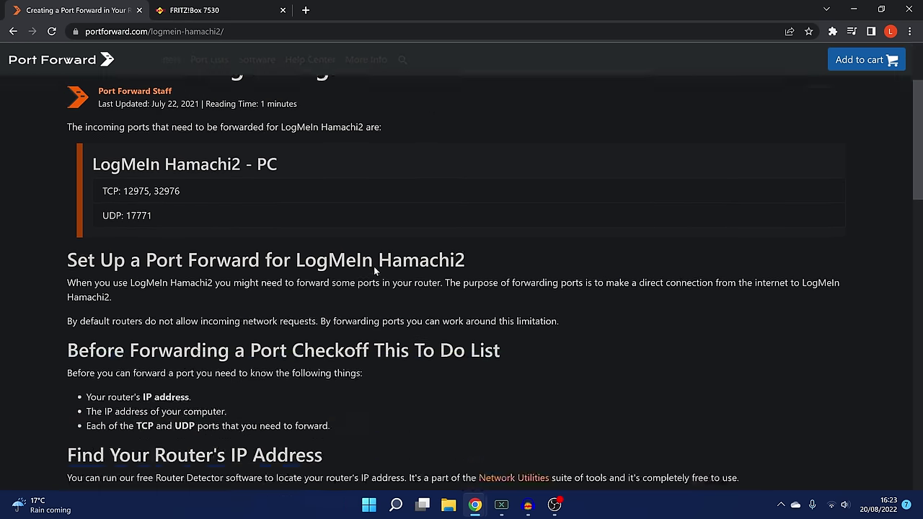
scroll(361, 274, down, 6)
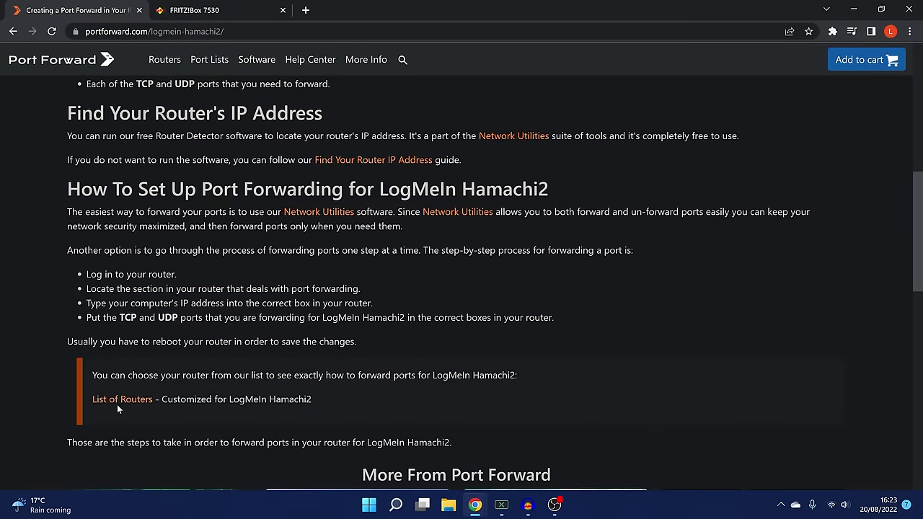
scroll(105, 410, up, 4)
scroll(163, 310, up, 2)
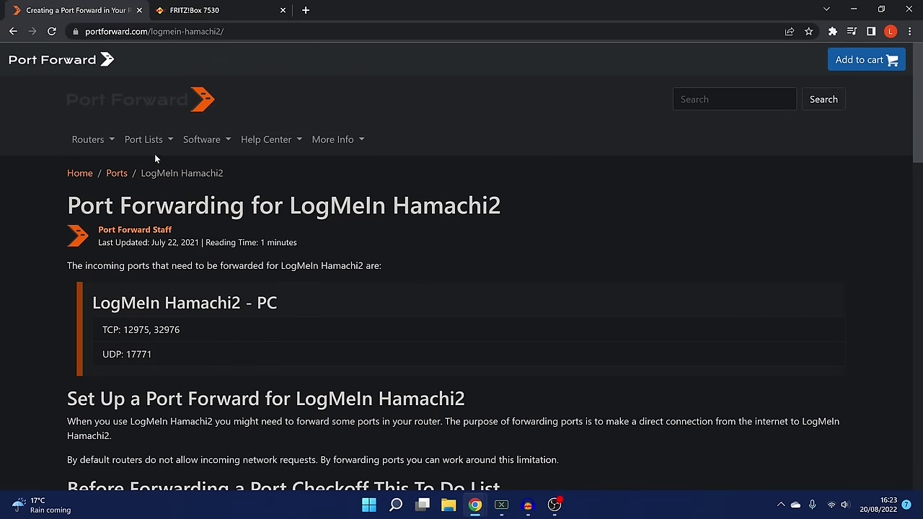
Open portforward.com's list of routers in a new browser tab and view its router manufacturers
mouse_move(98, 147)
right_click(119, 172)
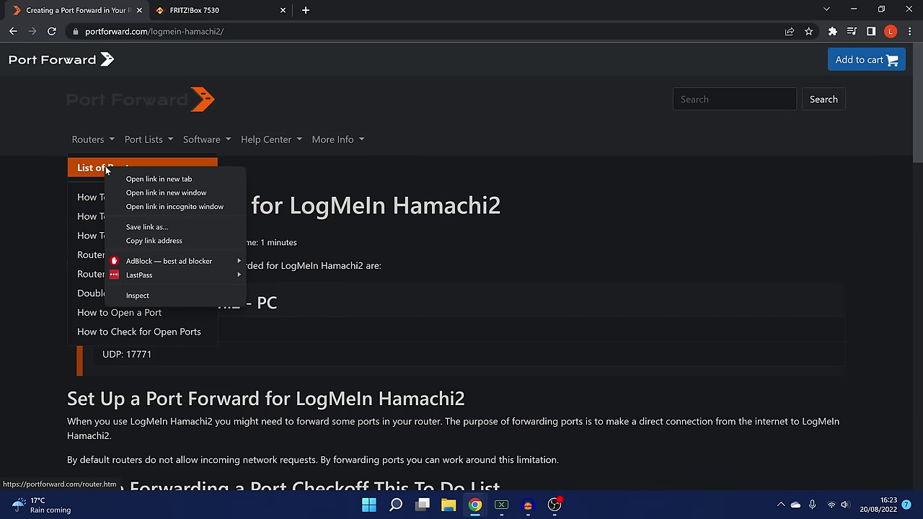
click(130, 180)
key(ctrl+Tab)
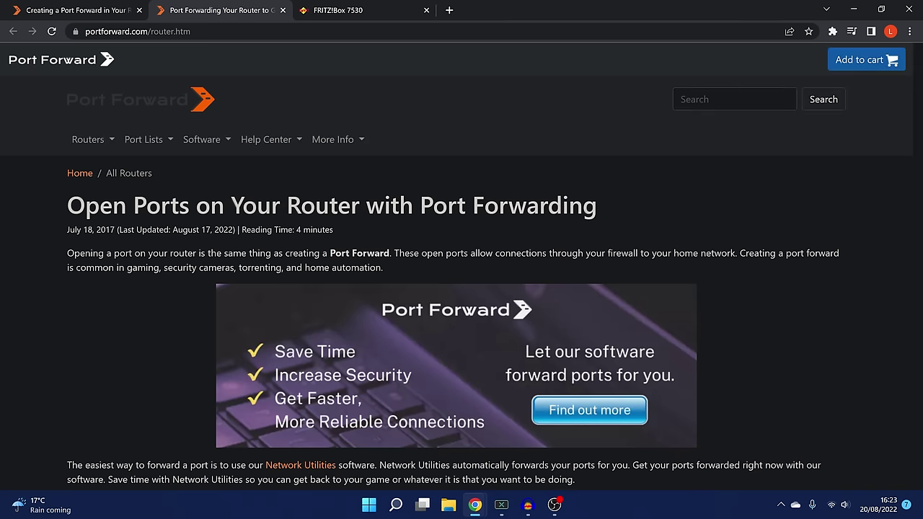
scroll(565, 227, down, 10)
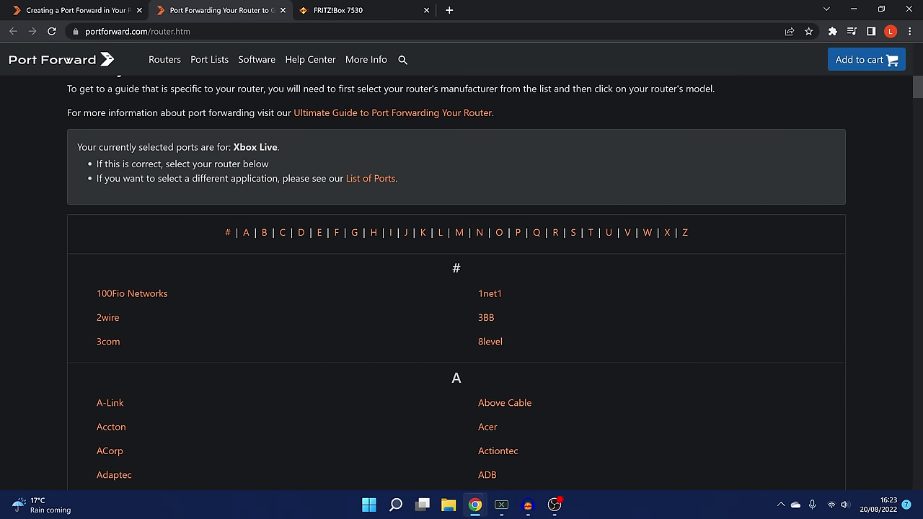
scroll(393, 252, down, 1)
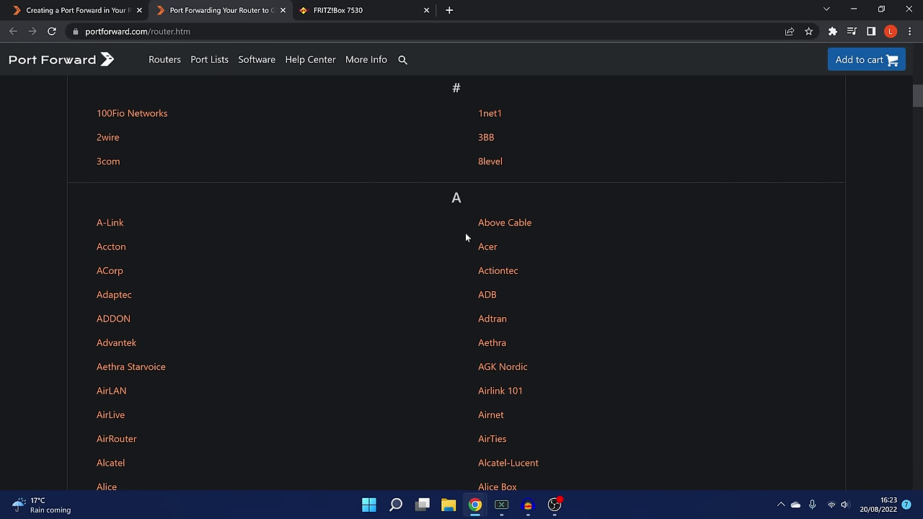
scroll(466, 238, up, 3)
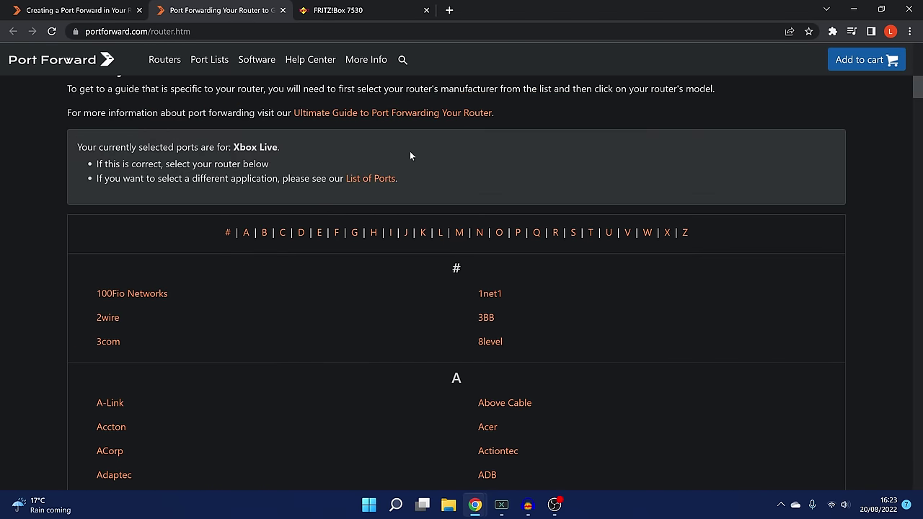
Jump to the manufacturers under F and open the FRITZ BOX port forwarding guides
click(336, 232)
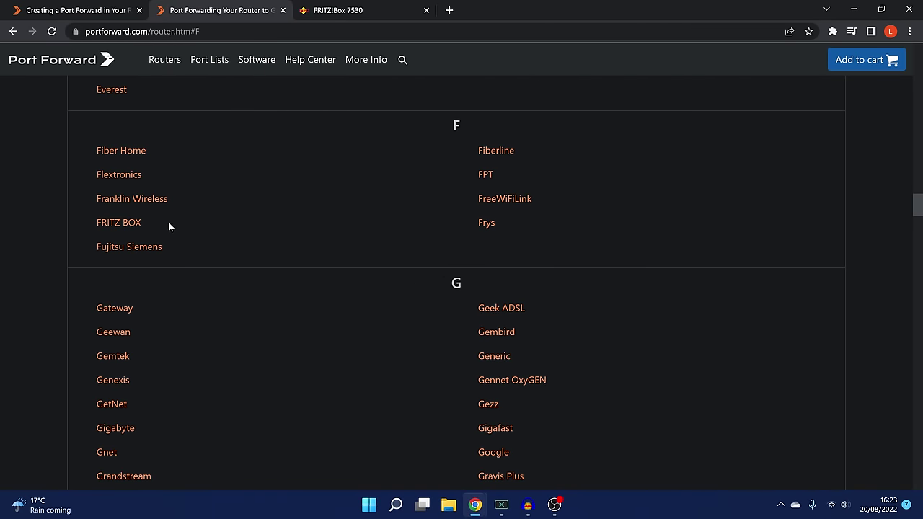
drag(164, 221, 88, 219)
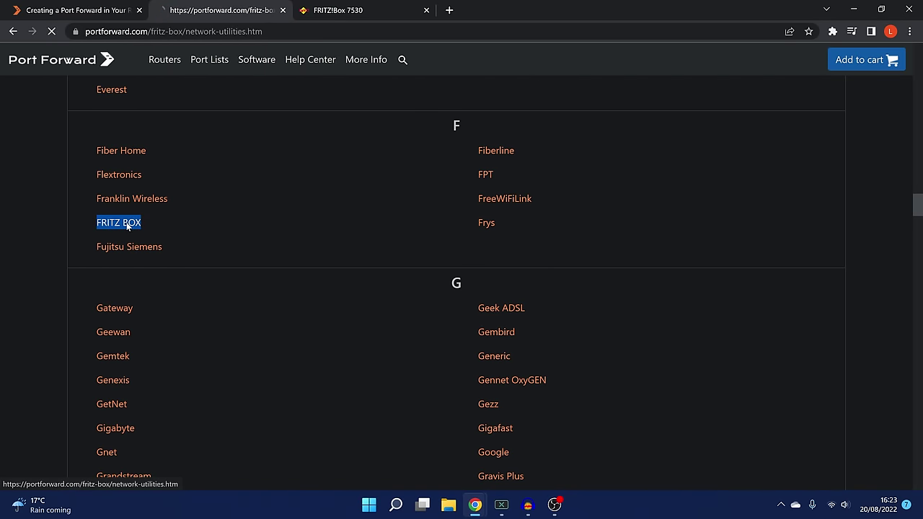
click(126, 222)
click(461, 357)
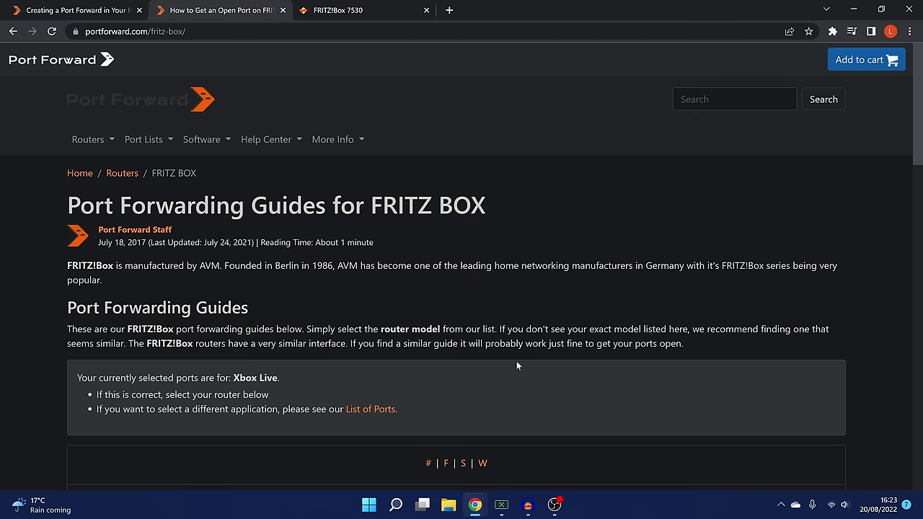
Look through the listed FRITZ BOX models and open the port forwarding guide for the 7490
scroll(517, 360, down, 6)
scroll(499, 331, up, 2)
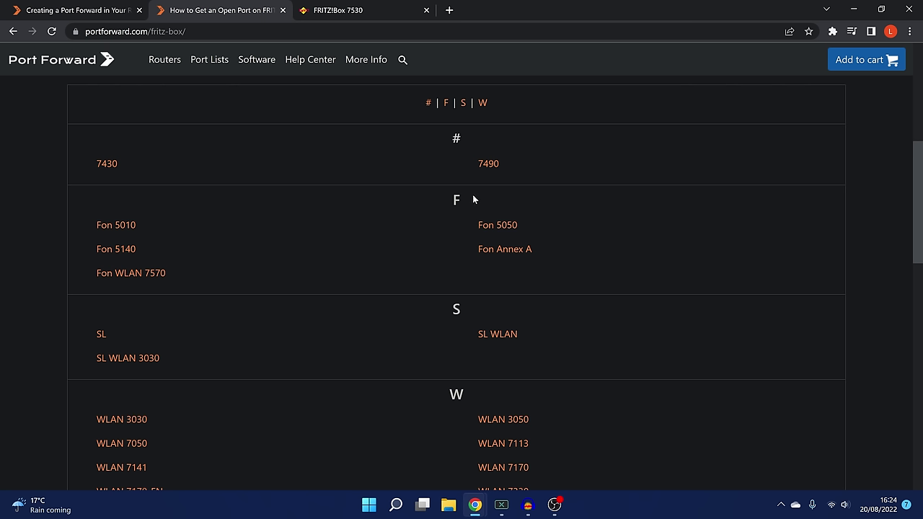
drag(495, 164, 469, 169)
click(565, 172)
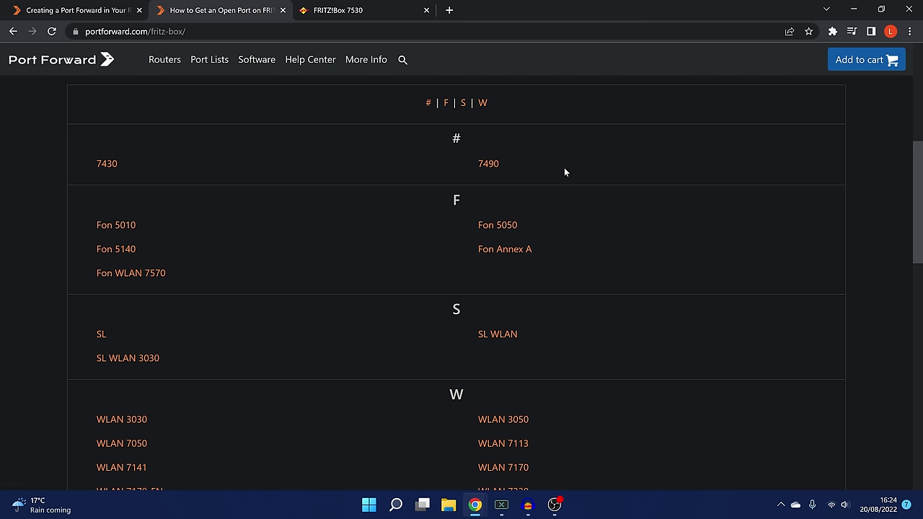
click(490, 166)
Examine the 7490 guide's static IP advice, default router IP address and default login details
scroll(556, 337, down, 5)
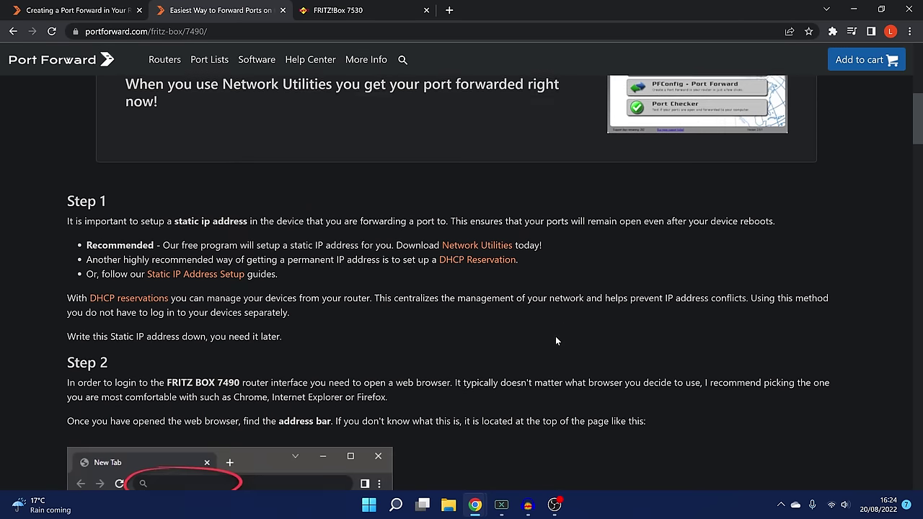
scroll(556, 339, down, 4)
scroll(547, 333, up, 1)
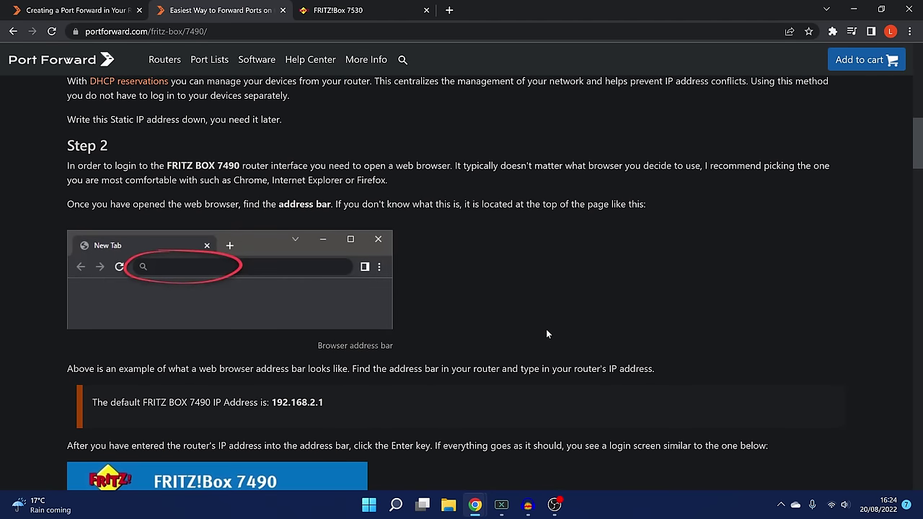
scroll(546, 334, down, 2)
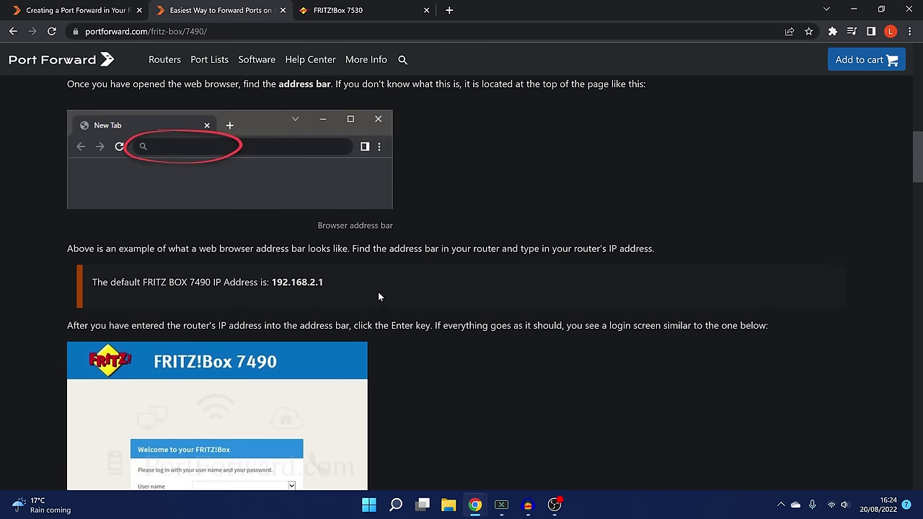
drag(374, 276, 272, 282)
click(344, 282)
scroll(345, 282, down, 1)
scroll(394, 293, down, 5)
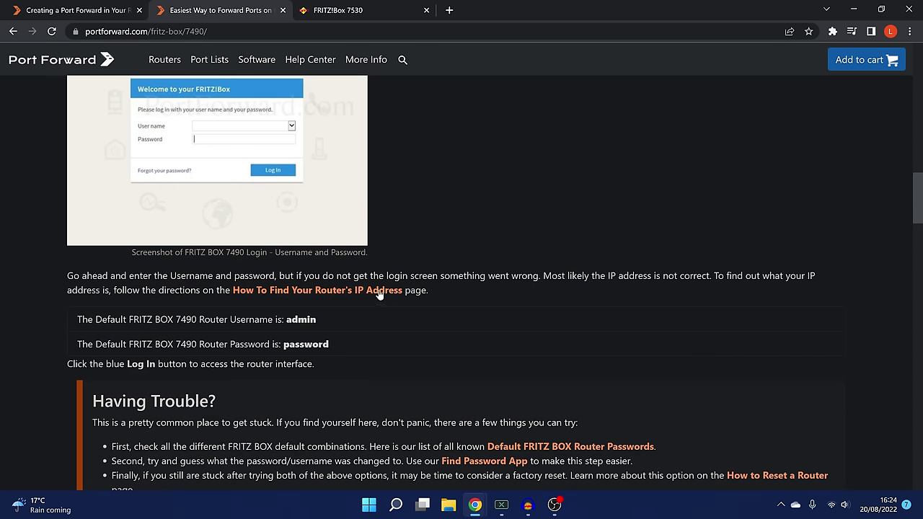
drag(283, 320, 317, 320)
drag(283, 344, 396, 348)
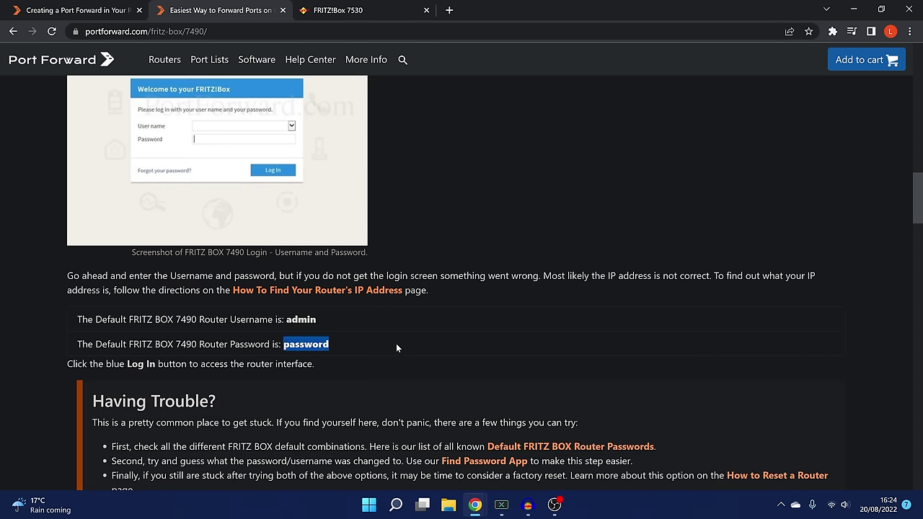
Examine the guide's remaining instructions for Permit Access, adding a device for sharing and creating a port sharing
scroll(389, 356, down, 3)
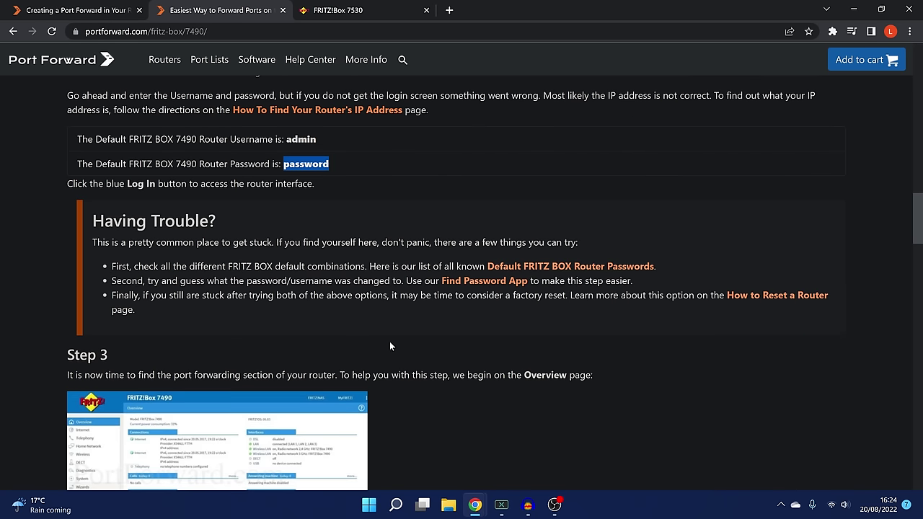
scroll(388, 346, down, 3)
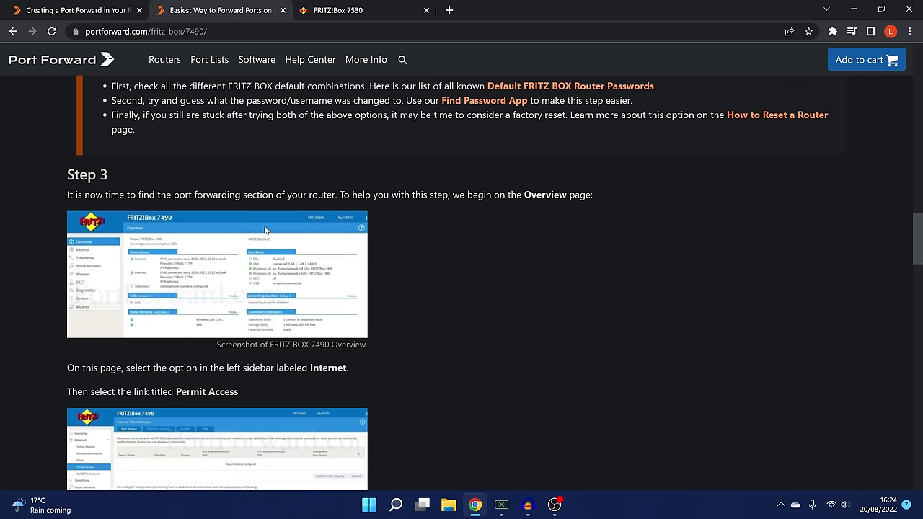
scroll(432, 294, down, 2)
scroll(302, 275, down, 2)
scroll(301, 275, down, 3)
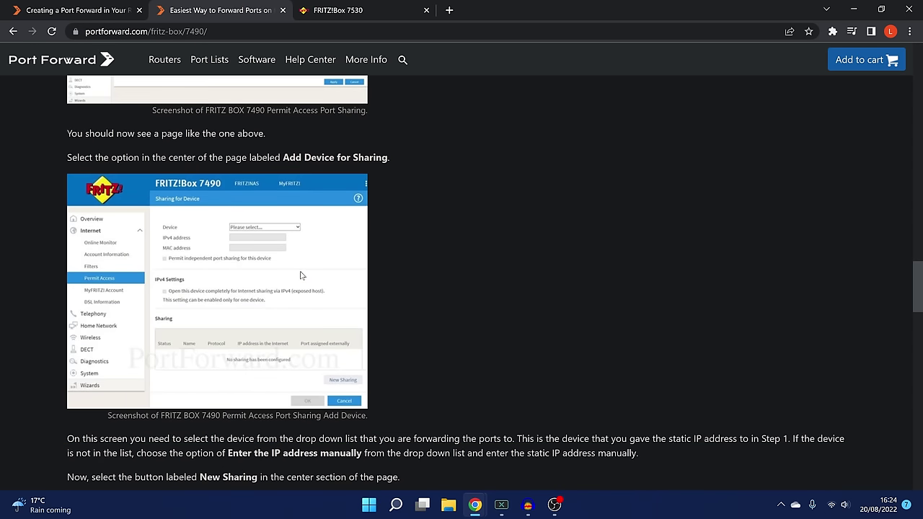
scroll(302, 275, down, 2)
scroll(302, 275, down, 4)
scroll(302, 275, down, 7)
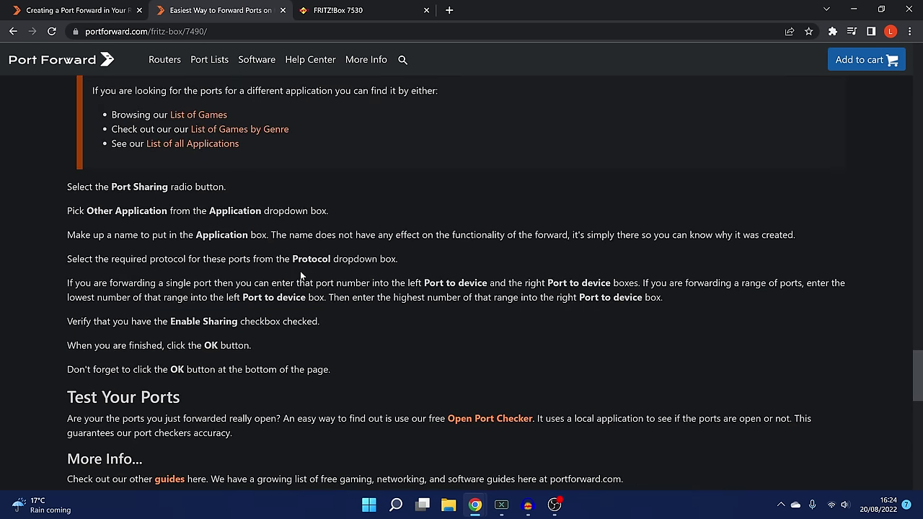
scroll(302, 275, up, 13)
Open Command Prompt and run ipconfig to list the network adapters' settings
click(368, 505)
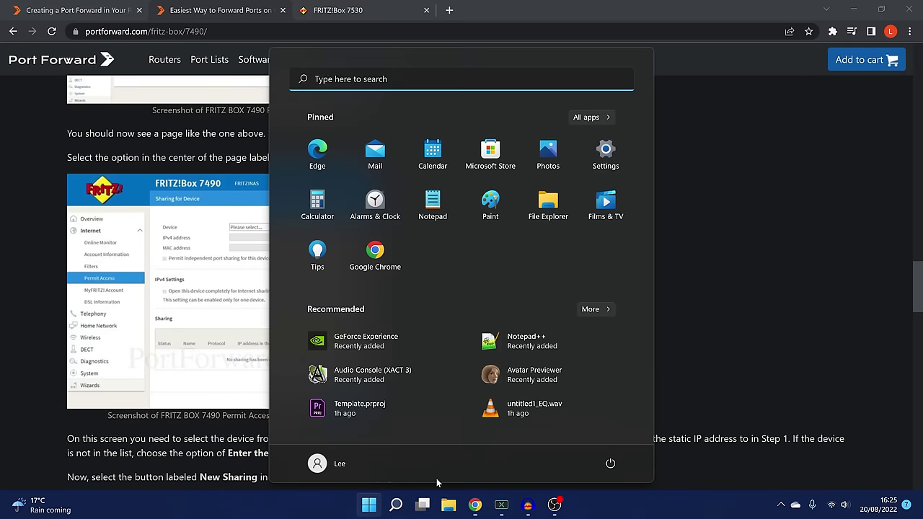
text(cmd)
key(Return)
drag(364, 84, 415, 95)
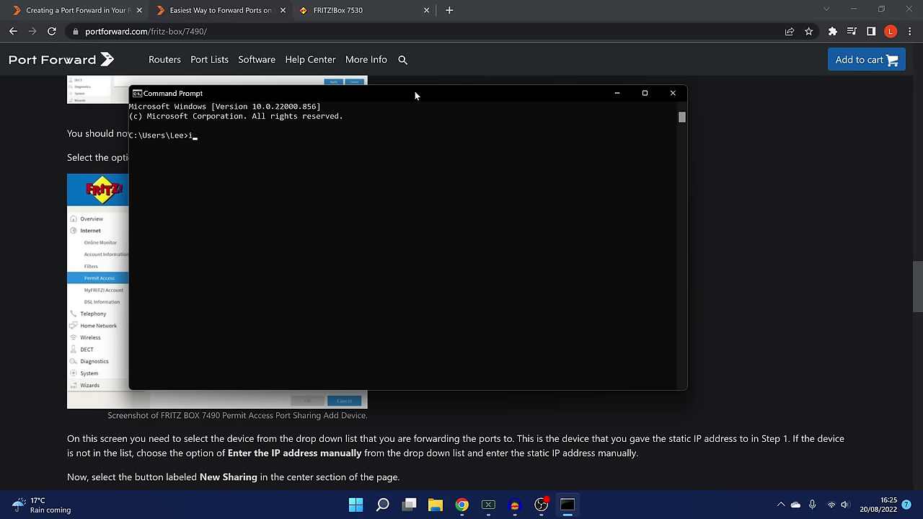
text(ipconfig)
key(Return)
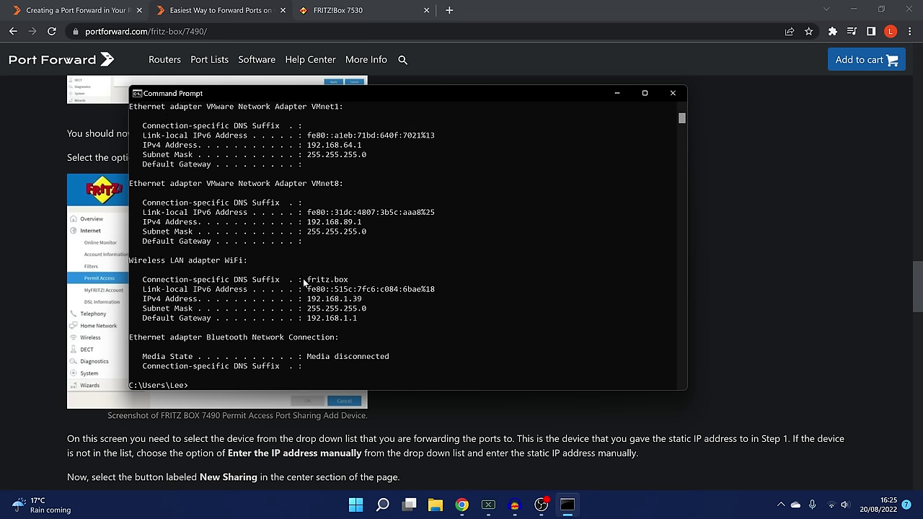
Check the default gateway of the Wireless LAN adapter WiFi, and close Command Prompt
drag(129, 258, 256, 263)
click(192, 270)
click(256, 263)
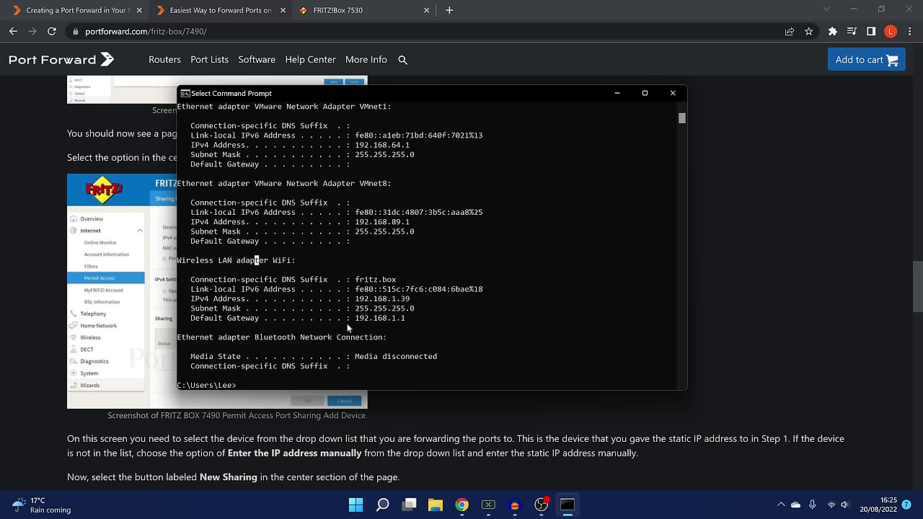
drag(186, 319, 393, 321)
click(360, 321)
click(671, 93)
Switch to the FRITZ!Box router page at 192.168.1.1 and start adding a device for sharing under Internet > Permit Access
click(350, 9)
click(157, 31)
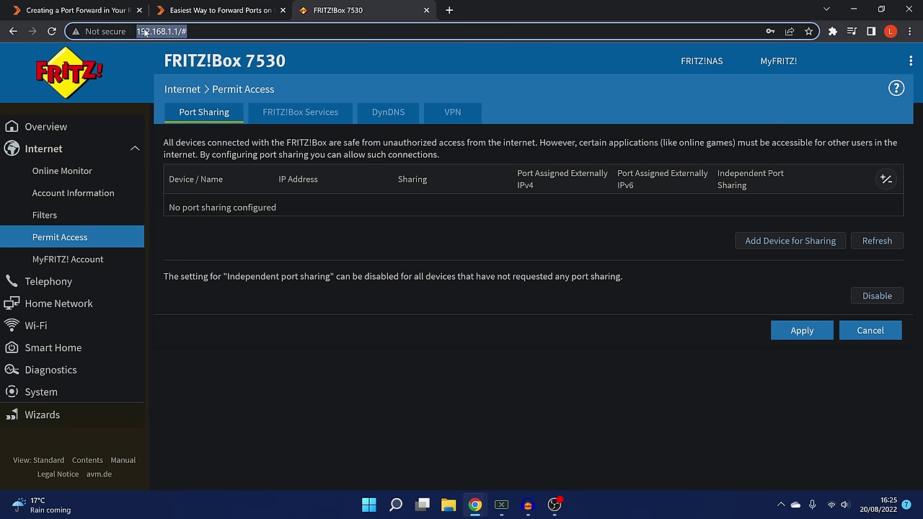
click(342, 359)
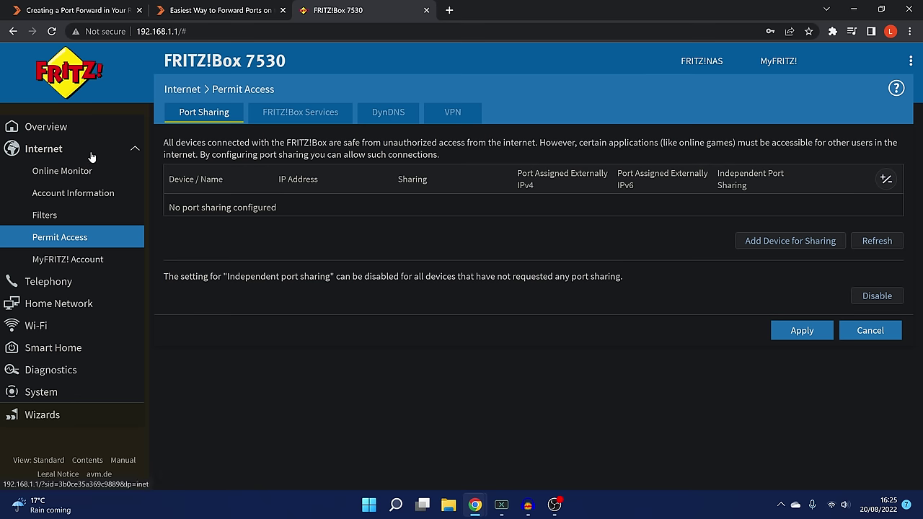
click(60, 241)
click(773, 242)
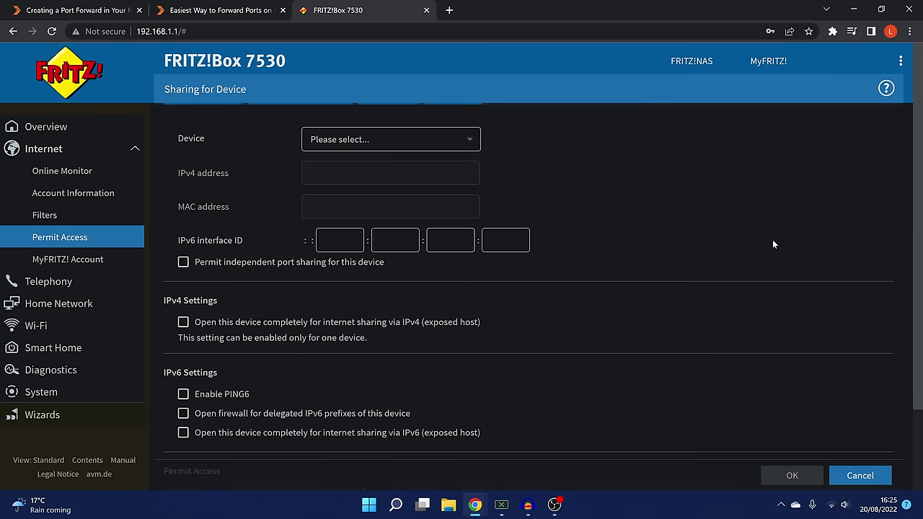
Choose winesapos from the active devices as the device for port sharing
click(469, 140)
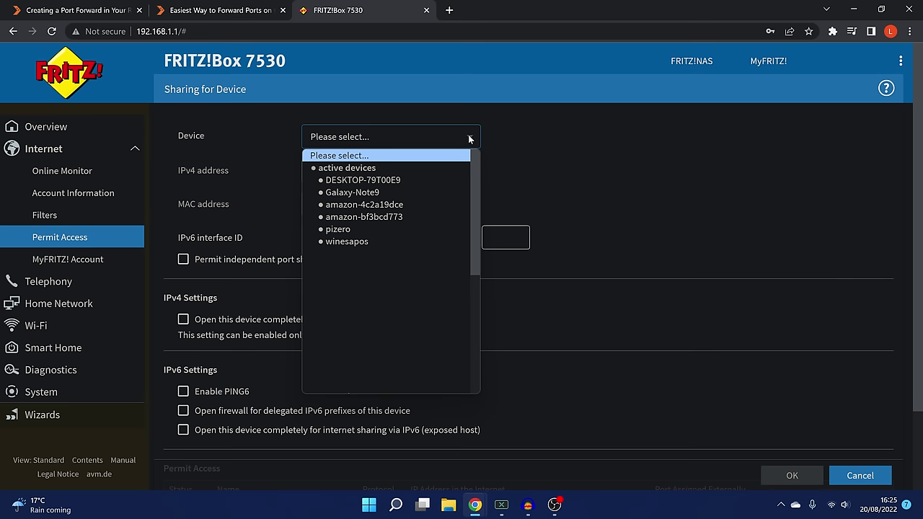
key(Down)
key(Down)
key(Down)
key(Down)
key(Down)
key(Down)
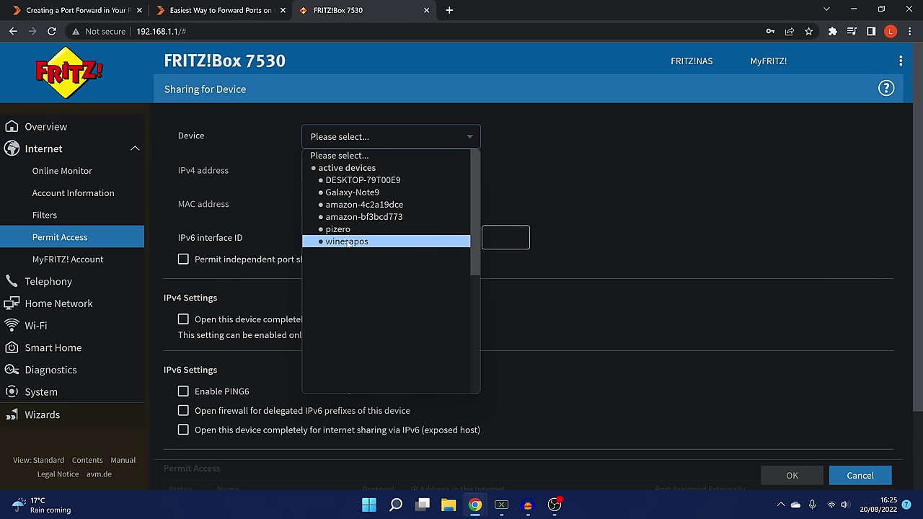
click(369, 243)
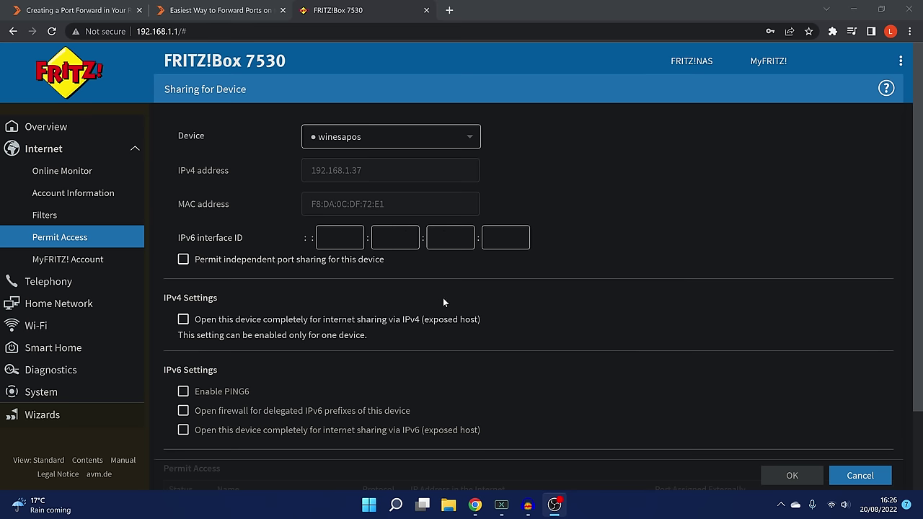
Create a new port sharing for Other application, named Hamachi, with TCP as the protocol
scroll(448, 320, down, 2)
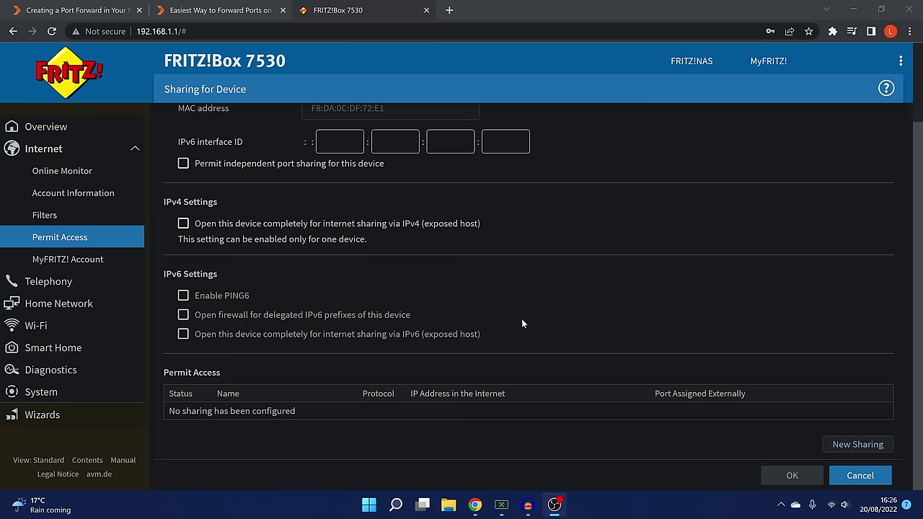
click(848, 448)
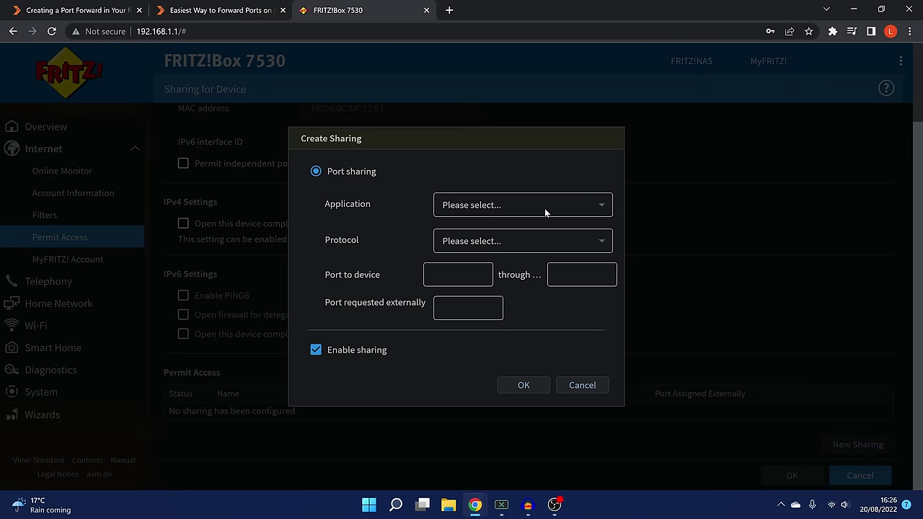
click(534, 208)
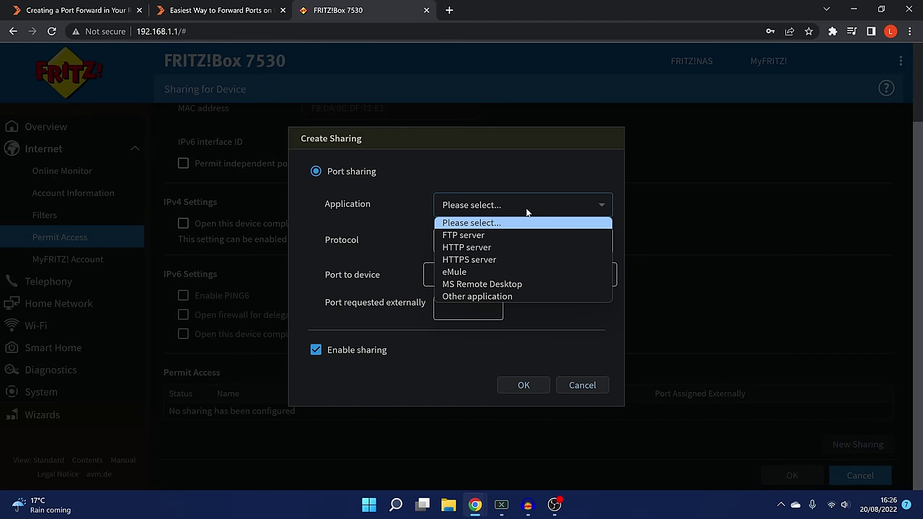
click(484, 297)
key(Tab)
text(Hamachi)
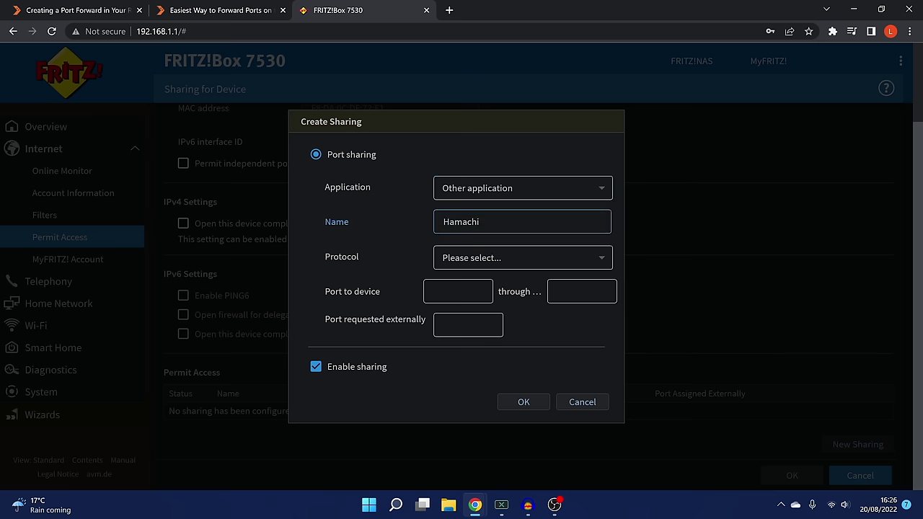
click(498, 258)
click(485, 290)
Copy the first TCP port from the Hamachi2 port list, set 12975 as the device port range and external port, and confirm the sharing
click(76, 10)
double_click(135, 329)
key(ctrl+c)
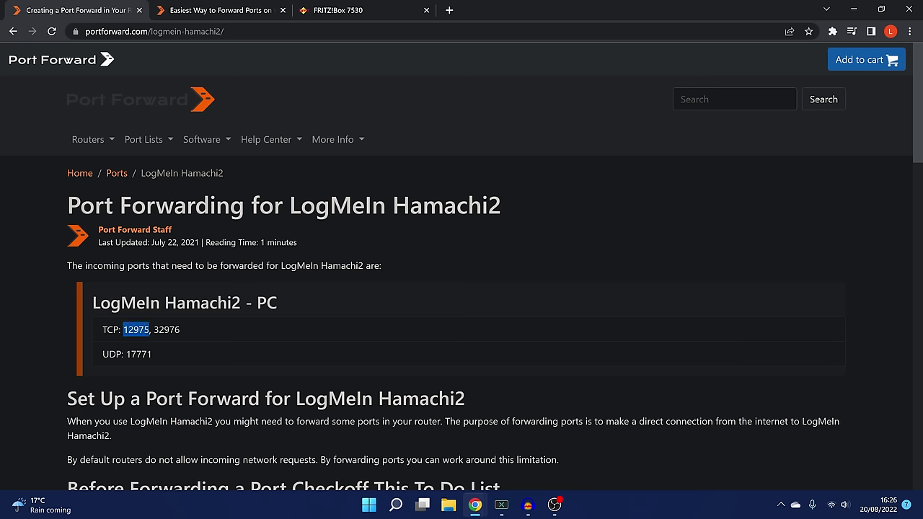
click(336, 9)
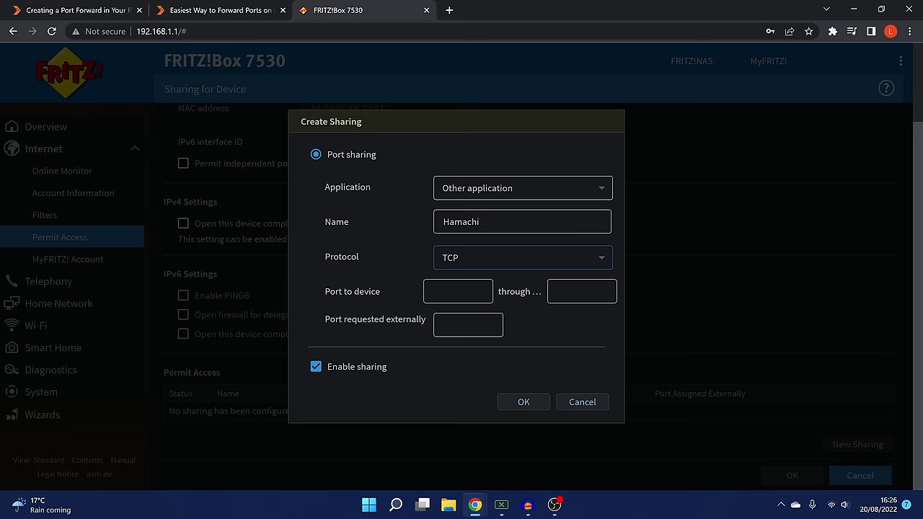
key(Tab)
key(ctrl+v)
click(572, 302)
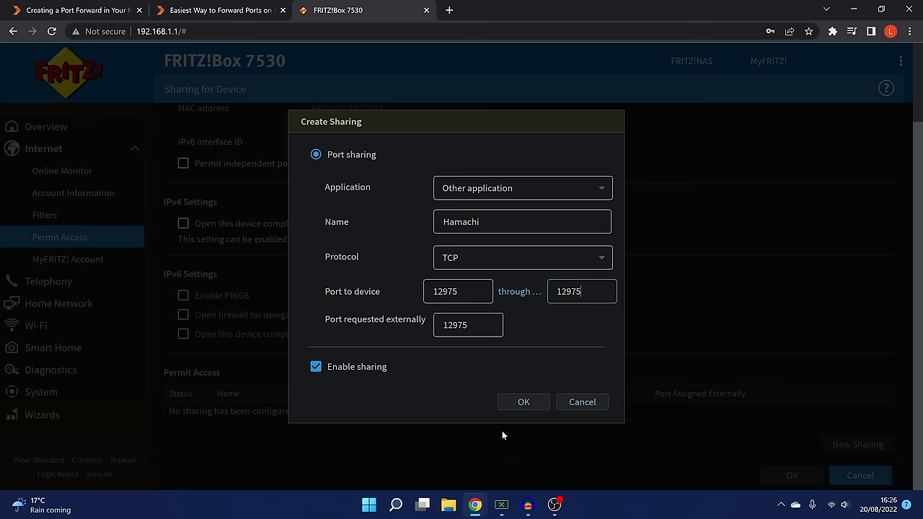
click(527, 404)
Create a second port sharing for Other application, named Hamachi, with TCP as the protocol
scroll(541, 397, down, 1)
click(837, 443)
click(499, 205)
click(495, 297)
click(522, 221)
text(Hamachi)
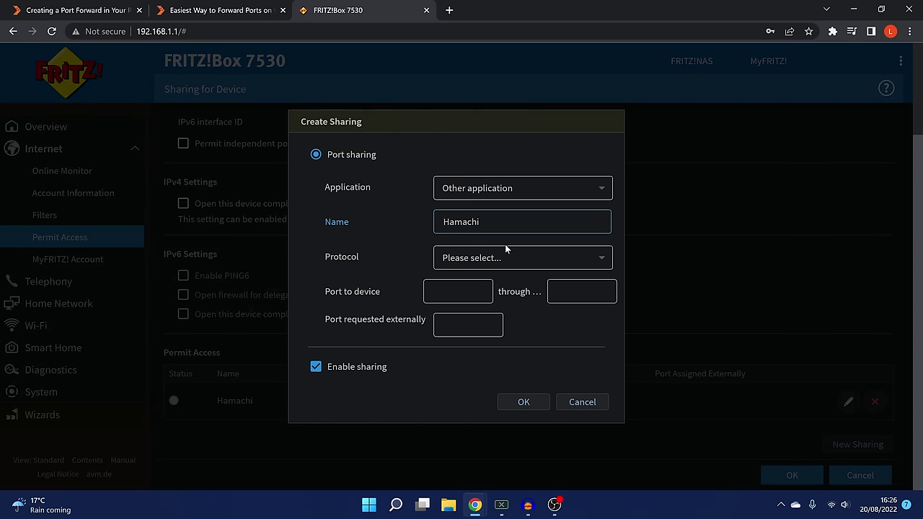
click(508, 251)
click(476, 286)
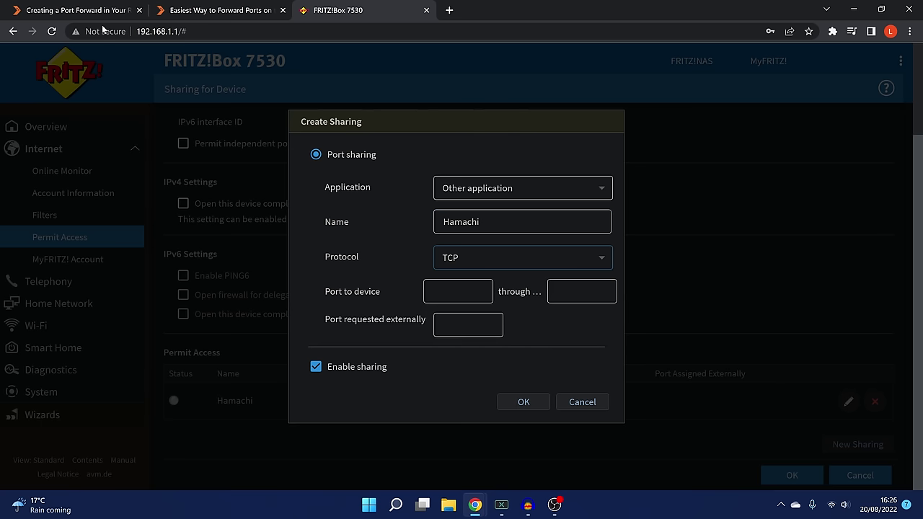
Copy the second TCP port, 32976, from the Hamachi2 port list into the new sharing's device port and confirm the sharing
click(79, 10)
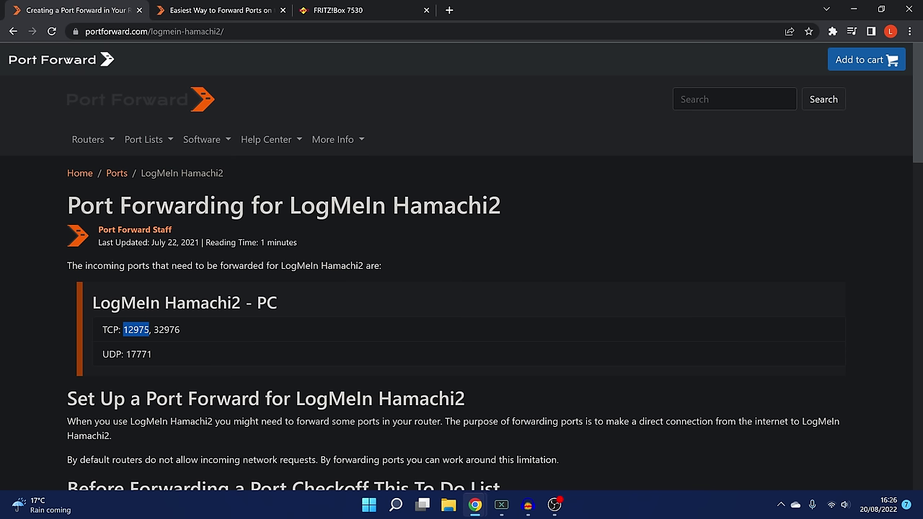
double_click(167, 330)
key(ctrl+c)
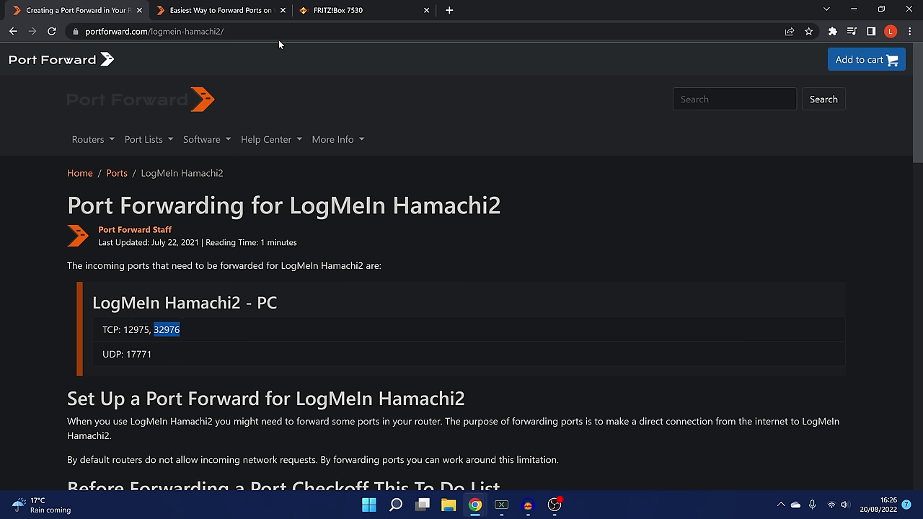
click(338, 11)
key(Tab)
key(ctrl+v)
key(Tab)
click(512, 405)
Create a third port sharing for Other application, named Hamachi, with UDP as the protocol
scroll(631, 399, down, 1)
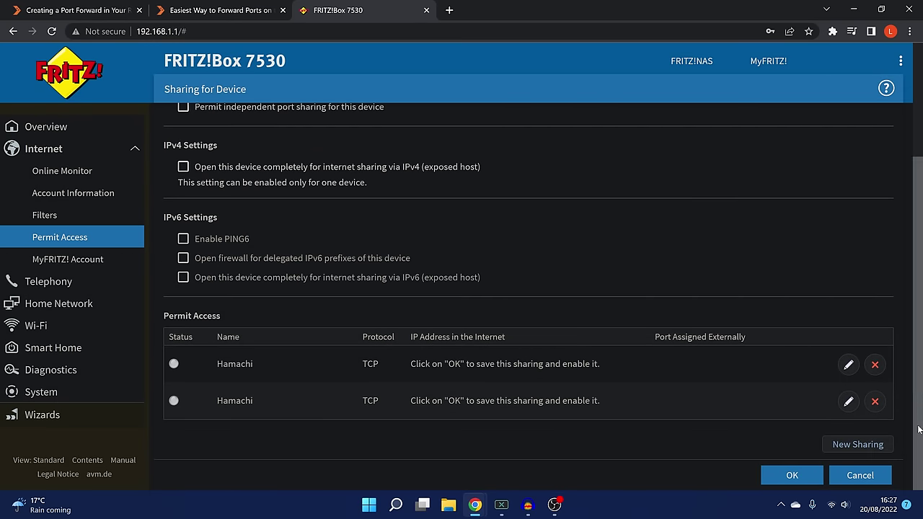
click(851, 447)
click(499, 207)
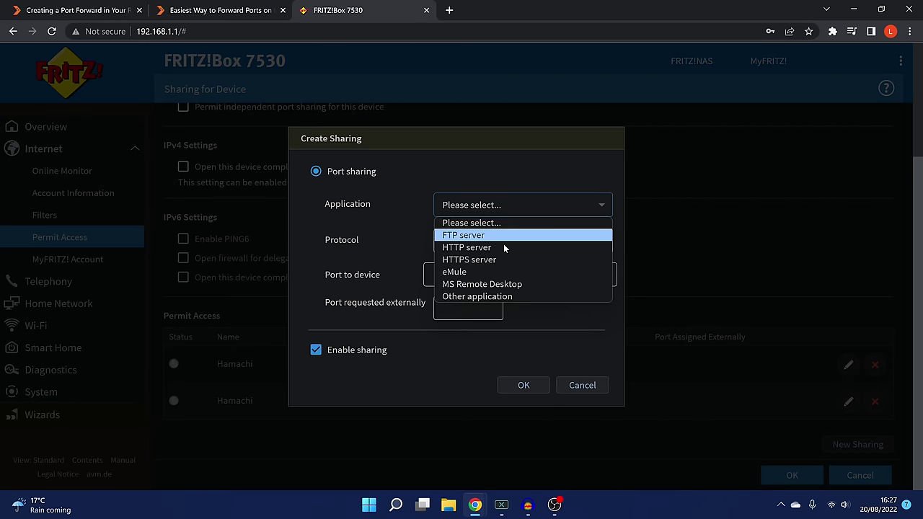
click(498, 293)
click(504, 213)
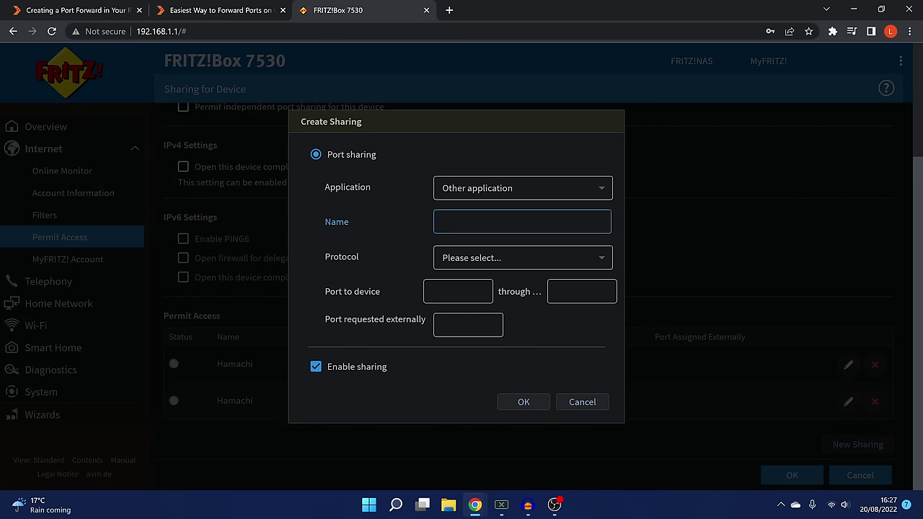
text(Hamachi)
click(479, 258)
click(466, 298)
Copy the UDP port 17771 from the Hamachi2 port list into the new sharing's device port and confirm the sharing
click(87, 10)
double_click(138, 354)
key(ctrl+c)
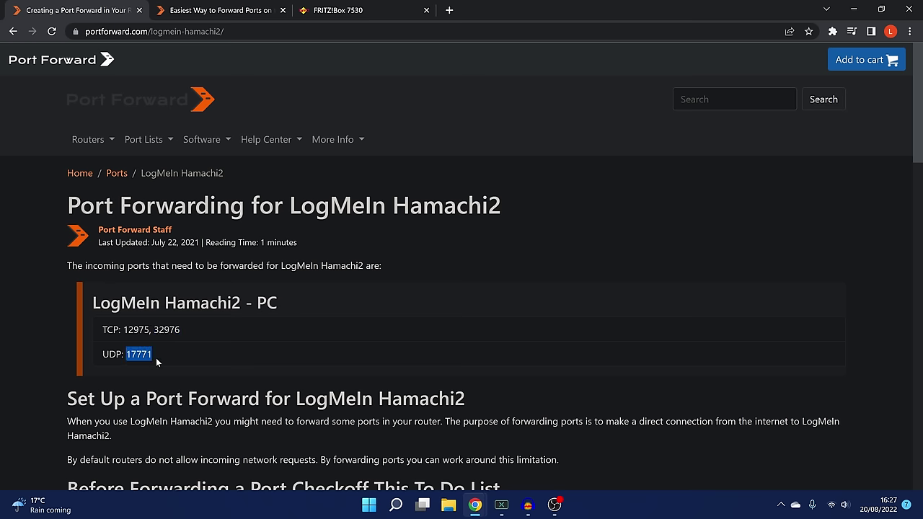
click(352, 11)
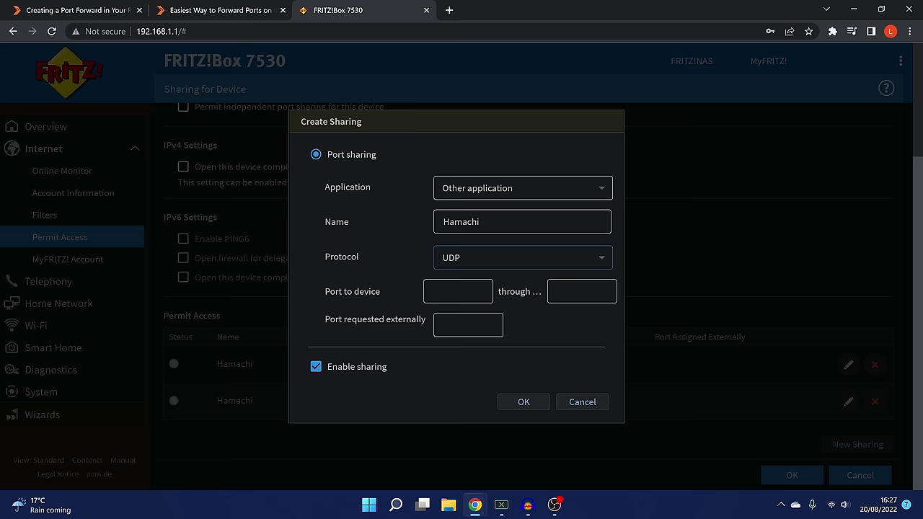
key(Tab)
key(ctrl+v)
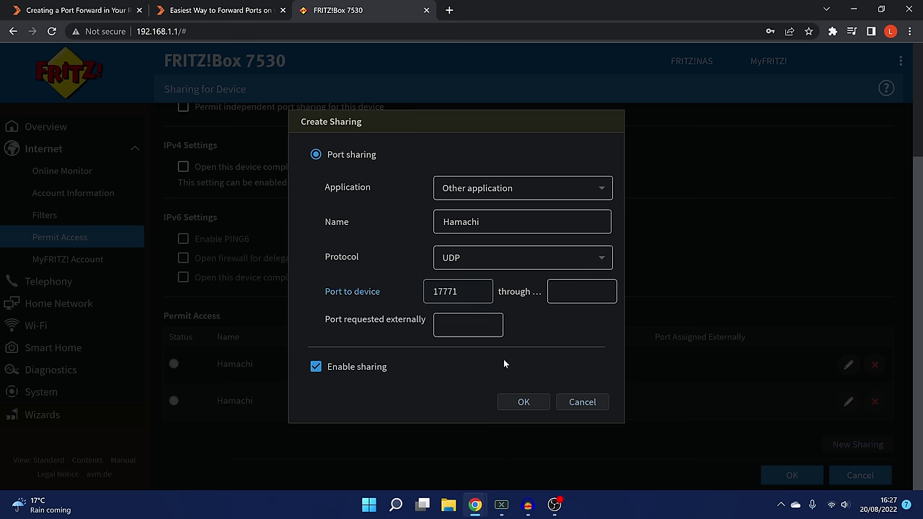
key(Tab)
click(517, 404)
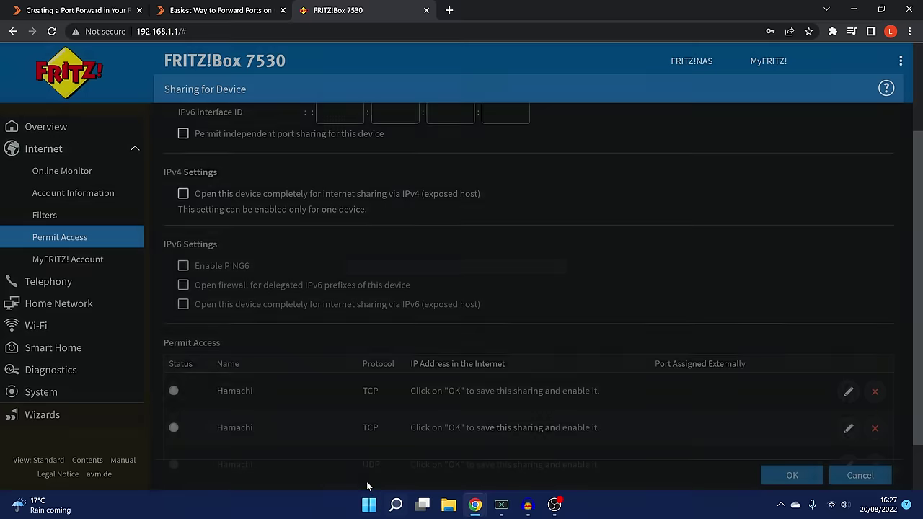
Review the sharing settings for winesapos and save its three Hamachi port sharings
scroll(632, 396, down, 1)
scroll(350, 364, up, 3)
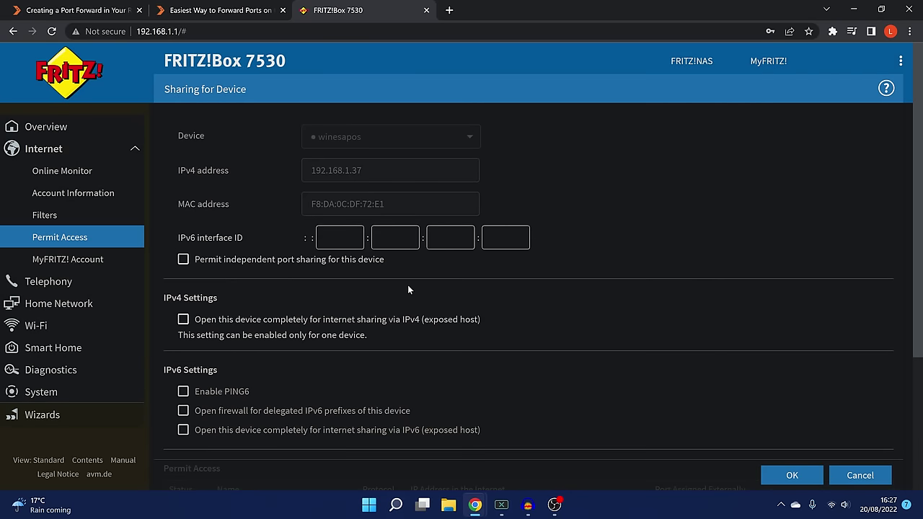
scroll(789, 477, down, 3)
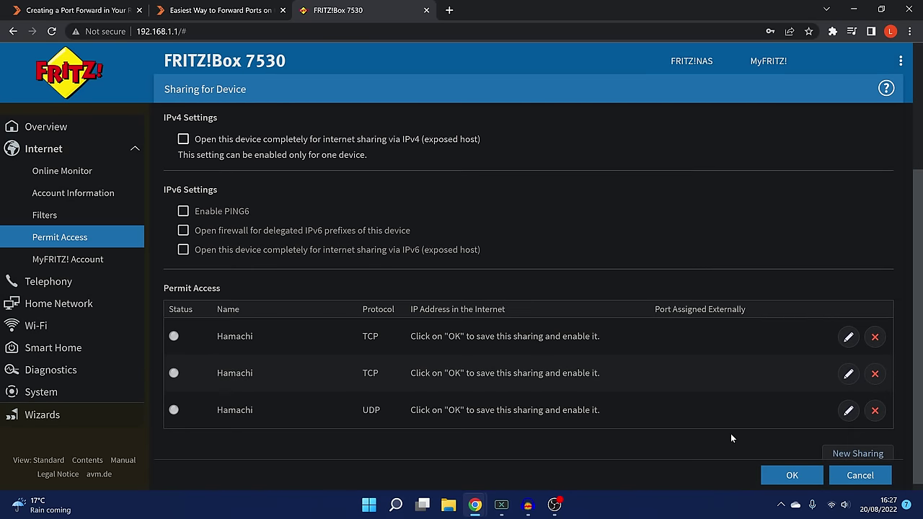
click(793, 479)
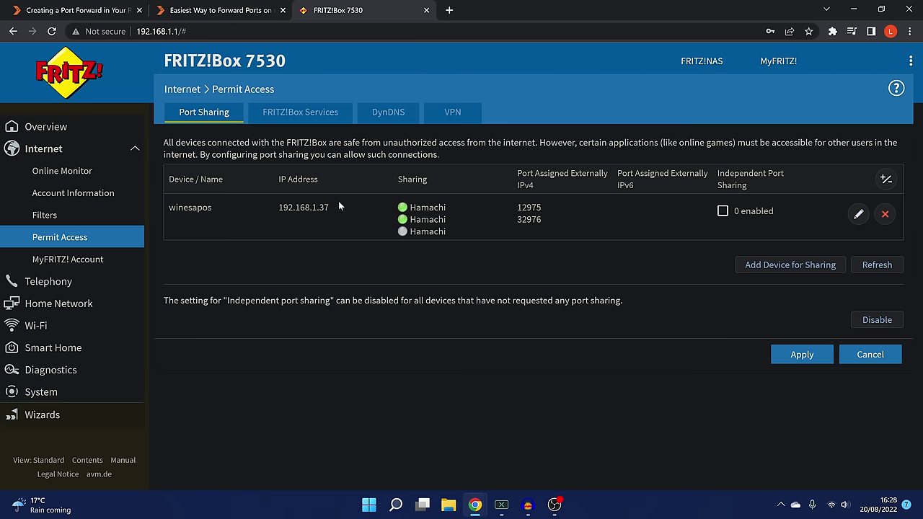
Check the IP address of the winesapos device in the port sharing overview
drag(338, 204, 271, 204)
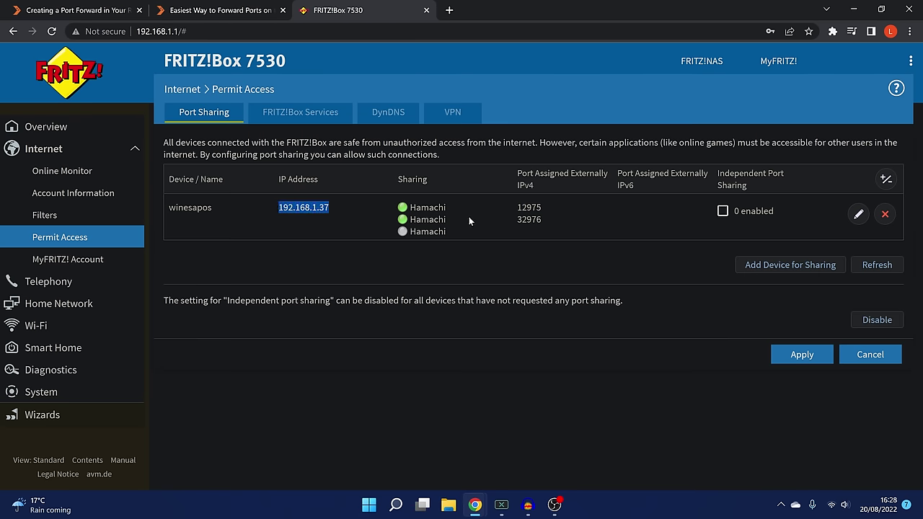
drag(344, 216, 266, 210)
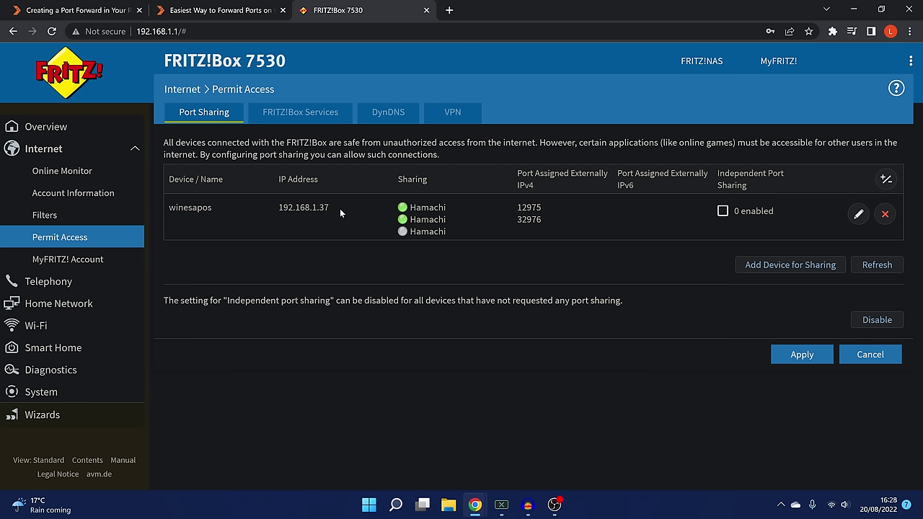
drag(339, 208, 283, 209)
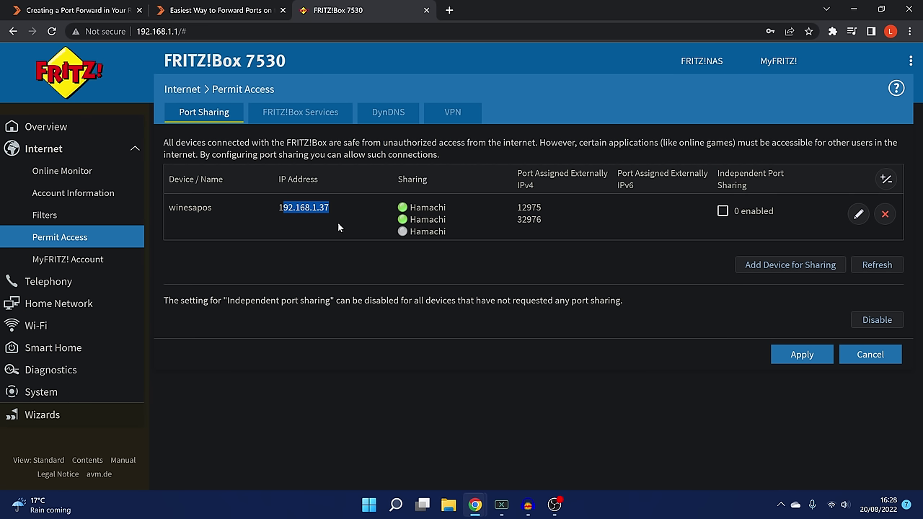
drag(336, 228, 279, 208)
Return to the portforward.com page and review the TCP and UDP ports listed for LogMeIn Hamachi2
key(ctrl+1)
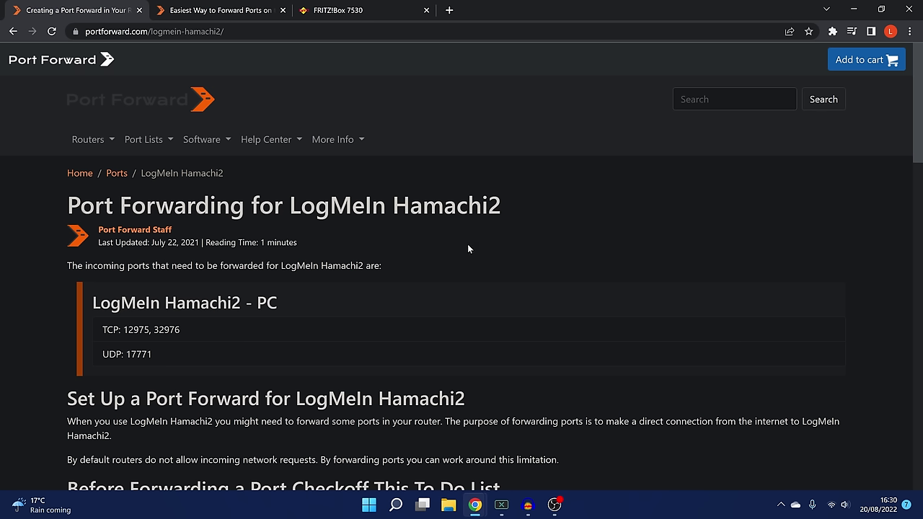
drag(231, 355, 284, 355)
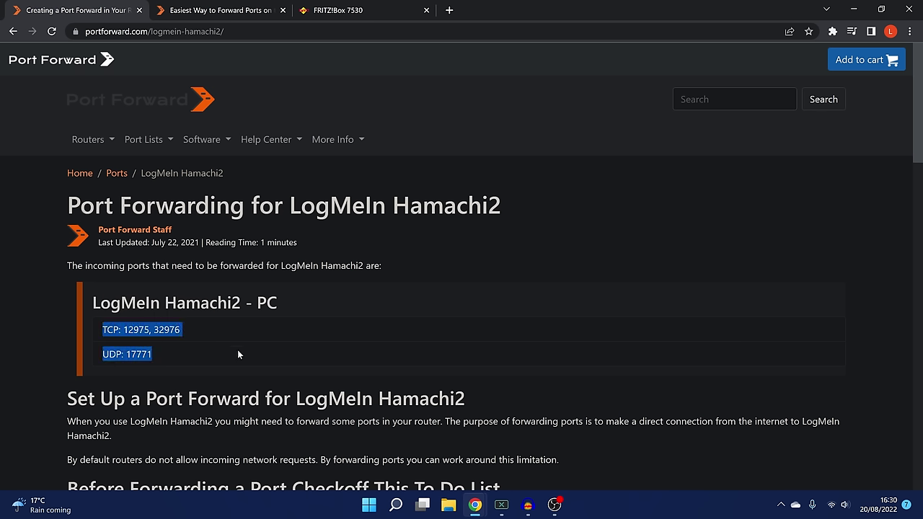
click(389, 315)
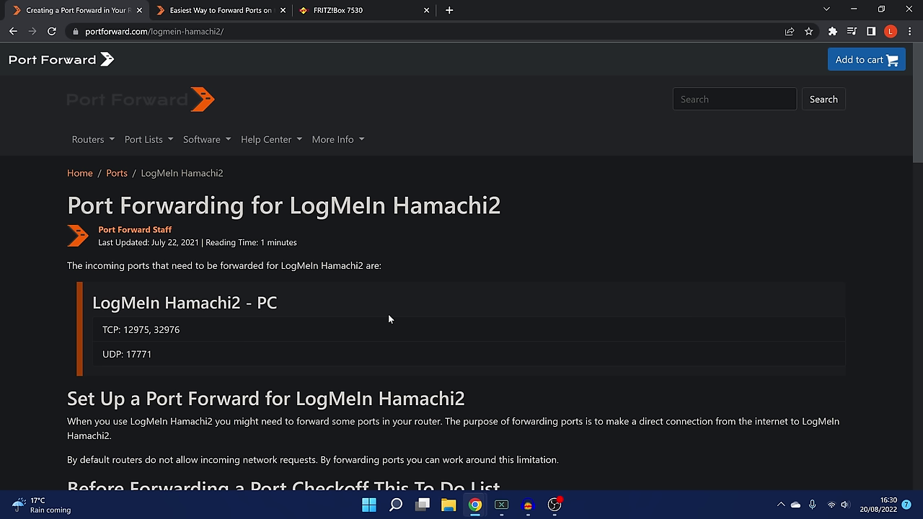